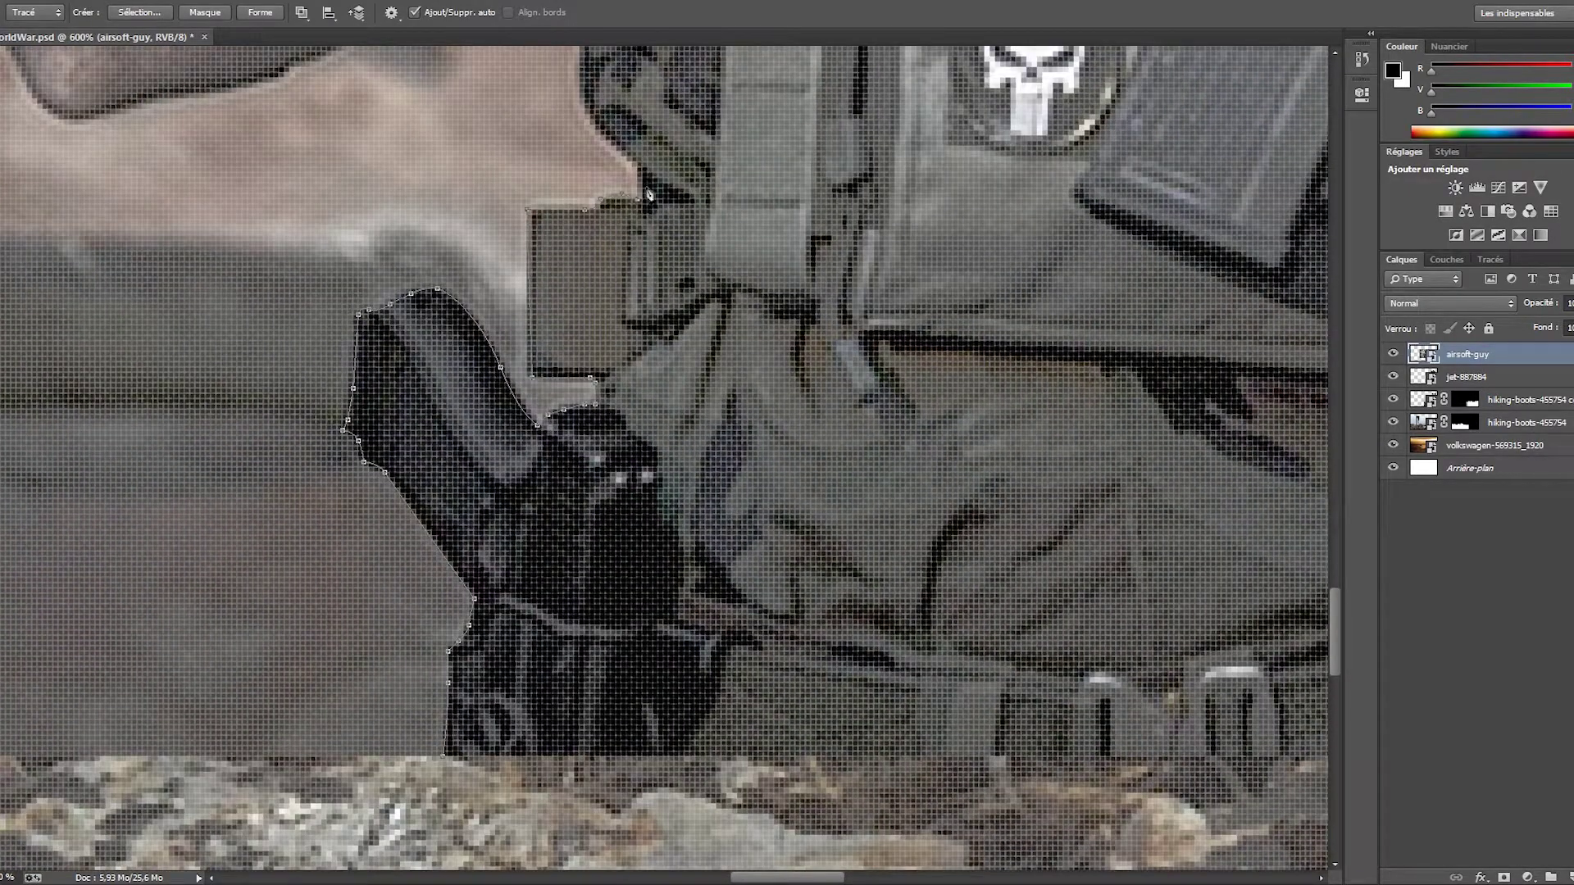
- Trace Pen anchor points up the airsoft soldier's edge
scroll(648, 194, "up", 5)
left_click(580, 419)
left_click(601, 336)
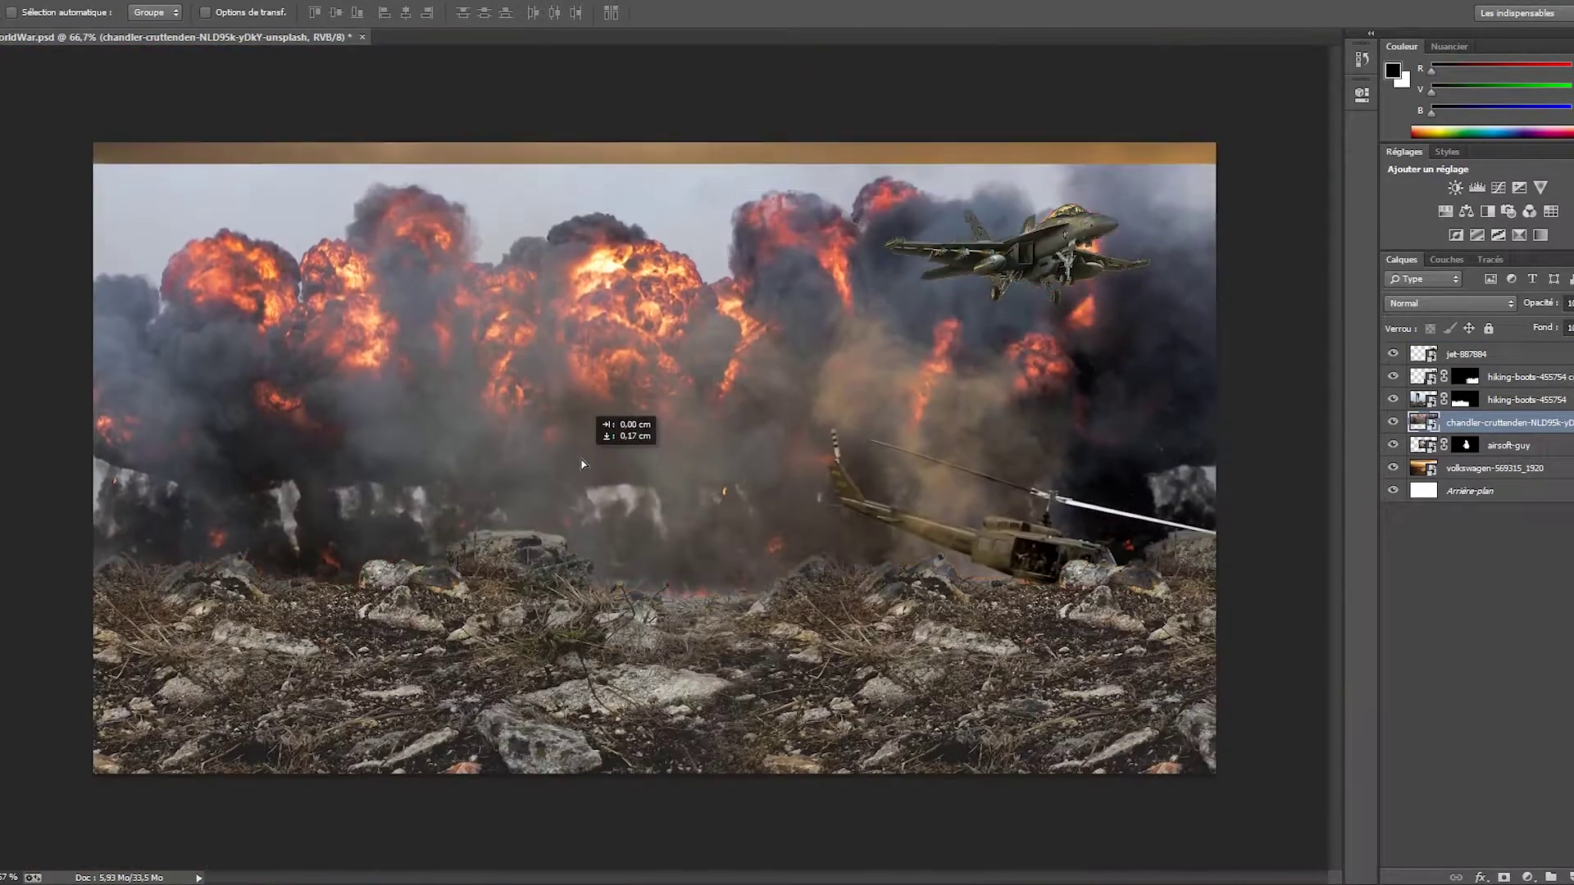
- Mask the explosion layer to the selection and bring up Refine Mask, moved aside
left_click(1505, 877)
key("ctrl+alt+r")
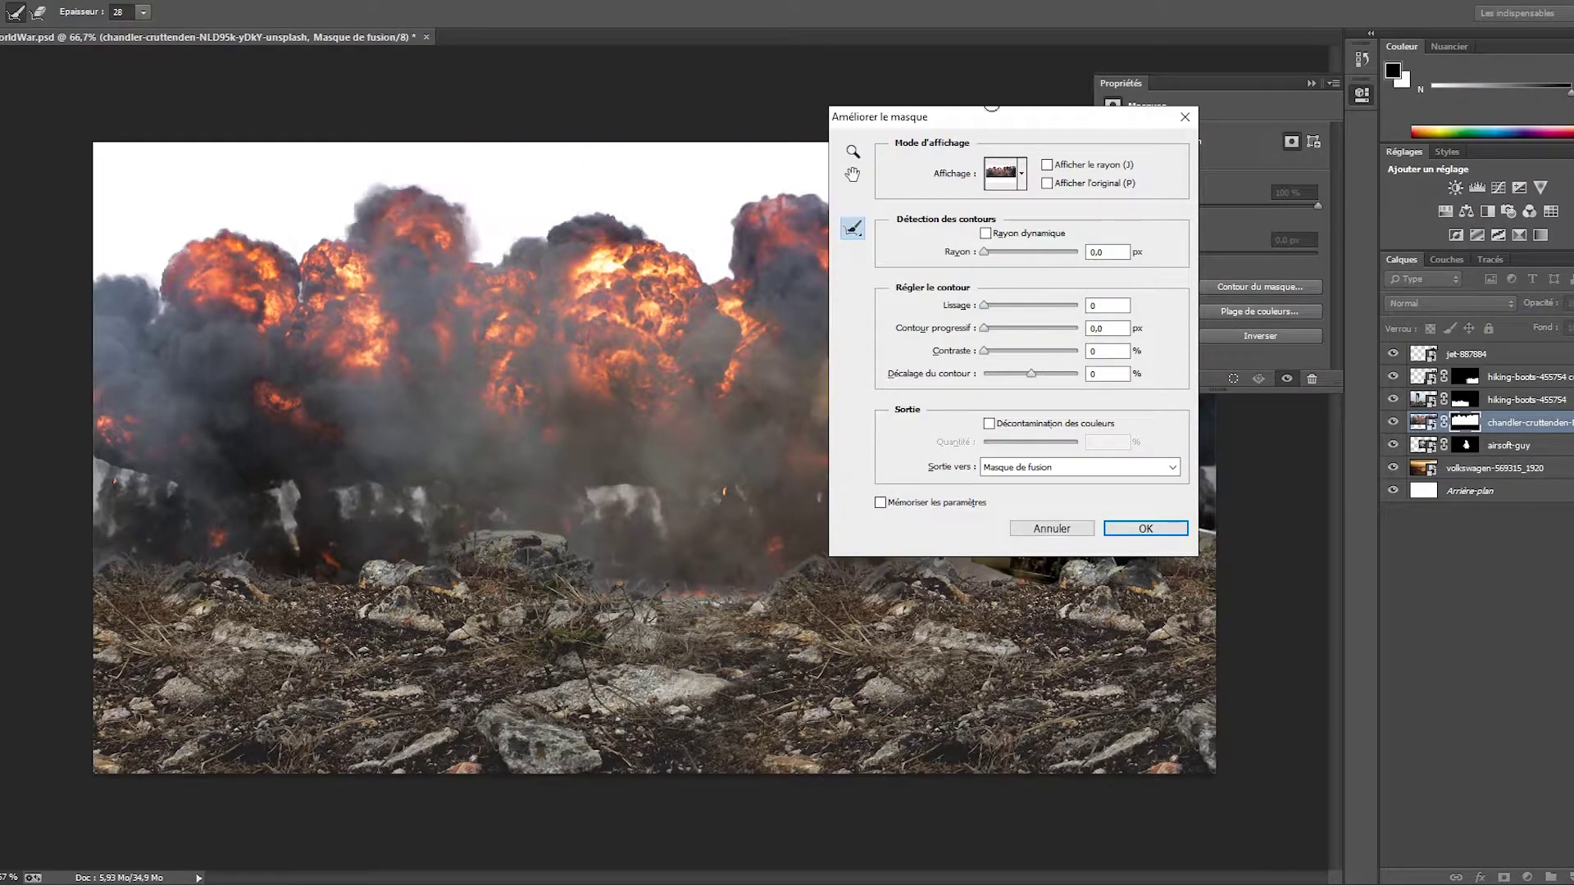
left_click_drag(992, 117, 402, 132)
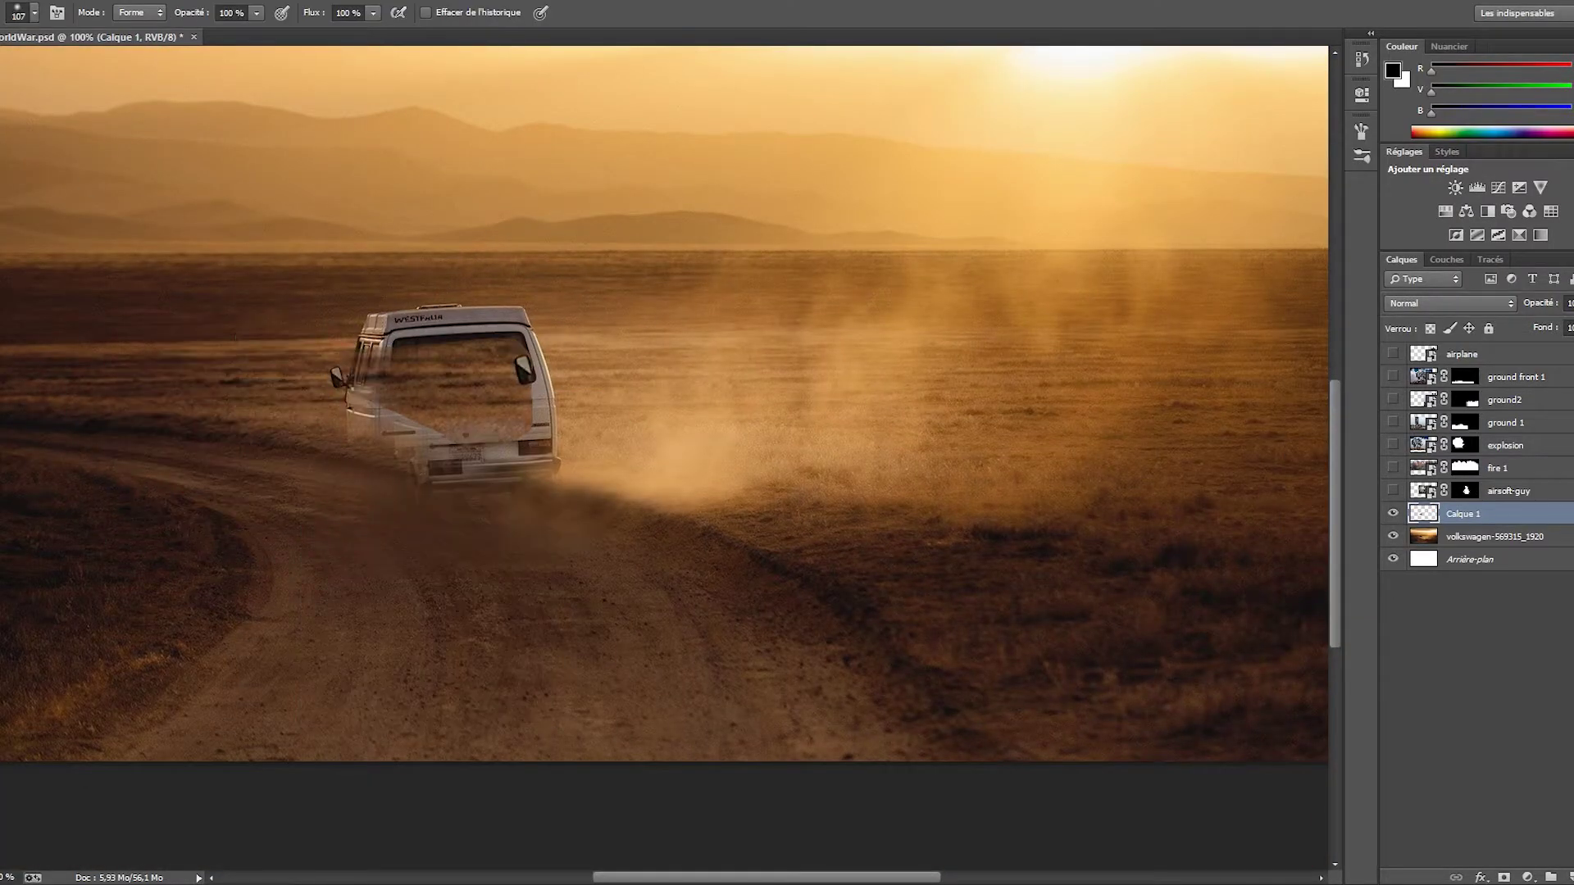
- Duplicate the patched desert layer and heal the van's side window and above its roof
left_click_drag(565, 369, 673, 367)
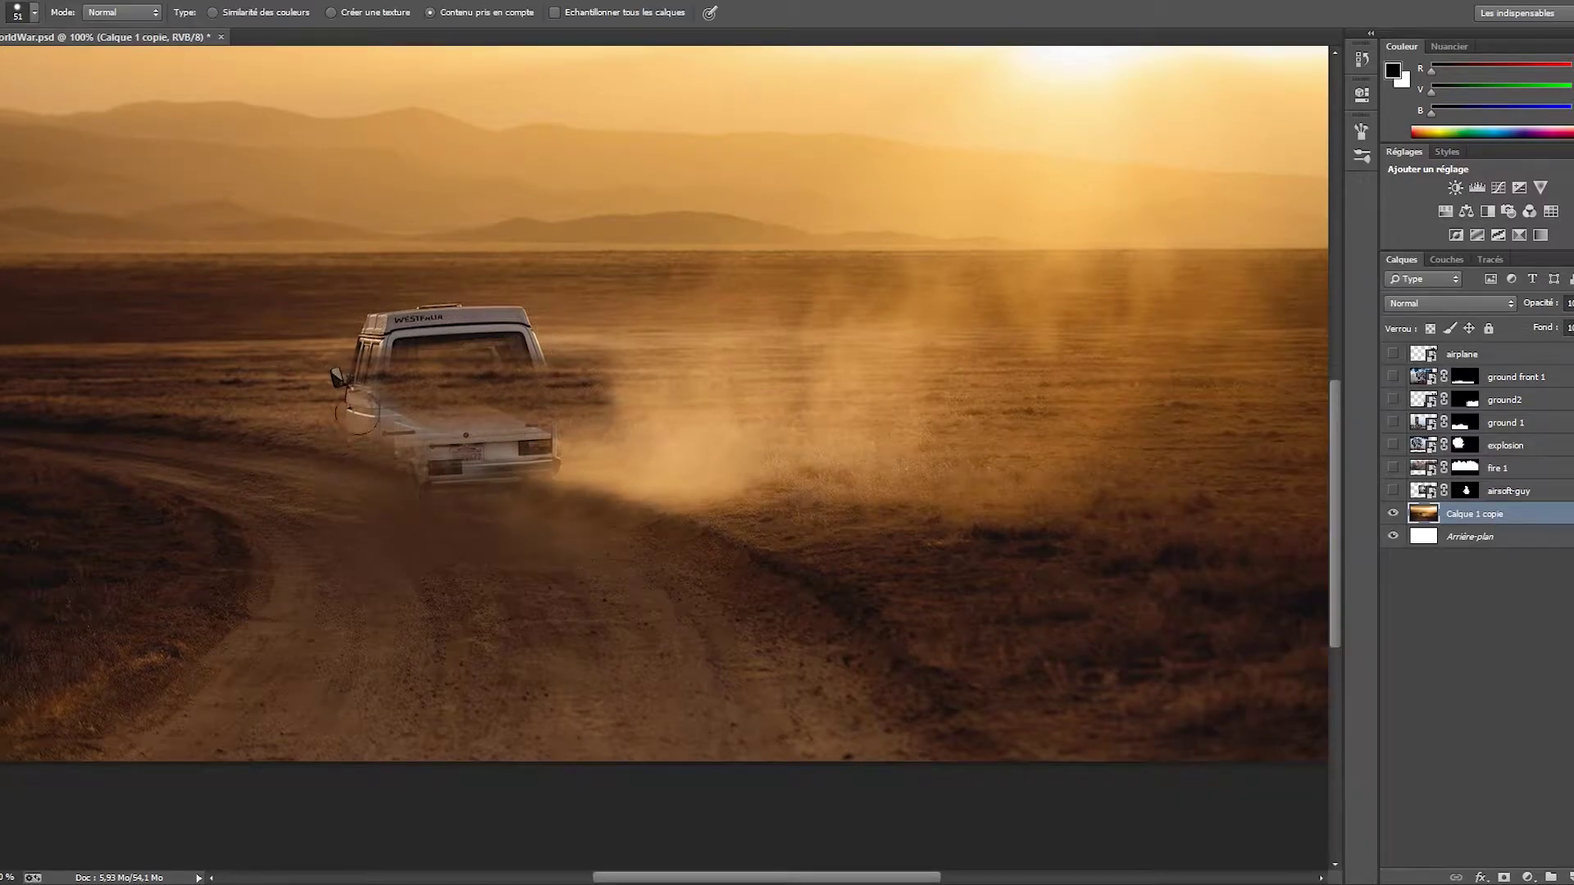
left_click(358, 412)
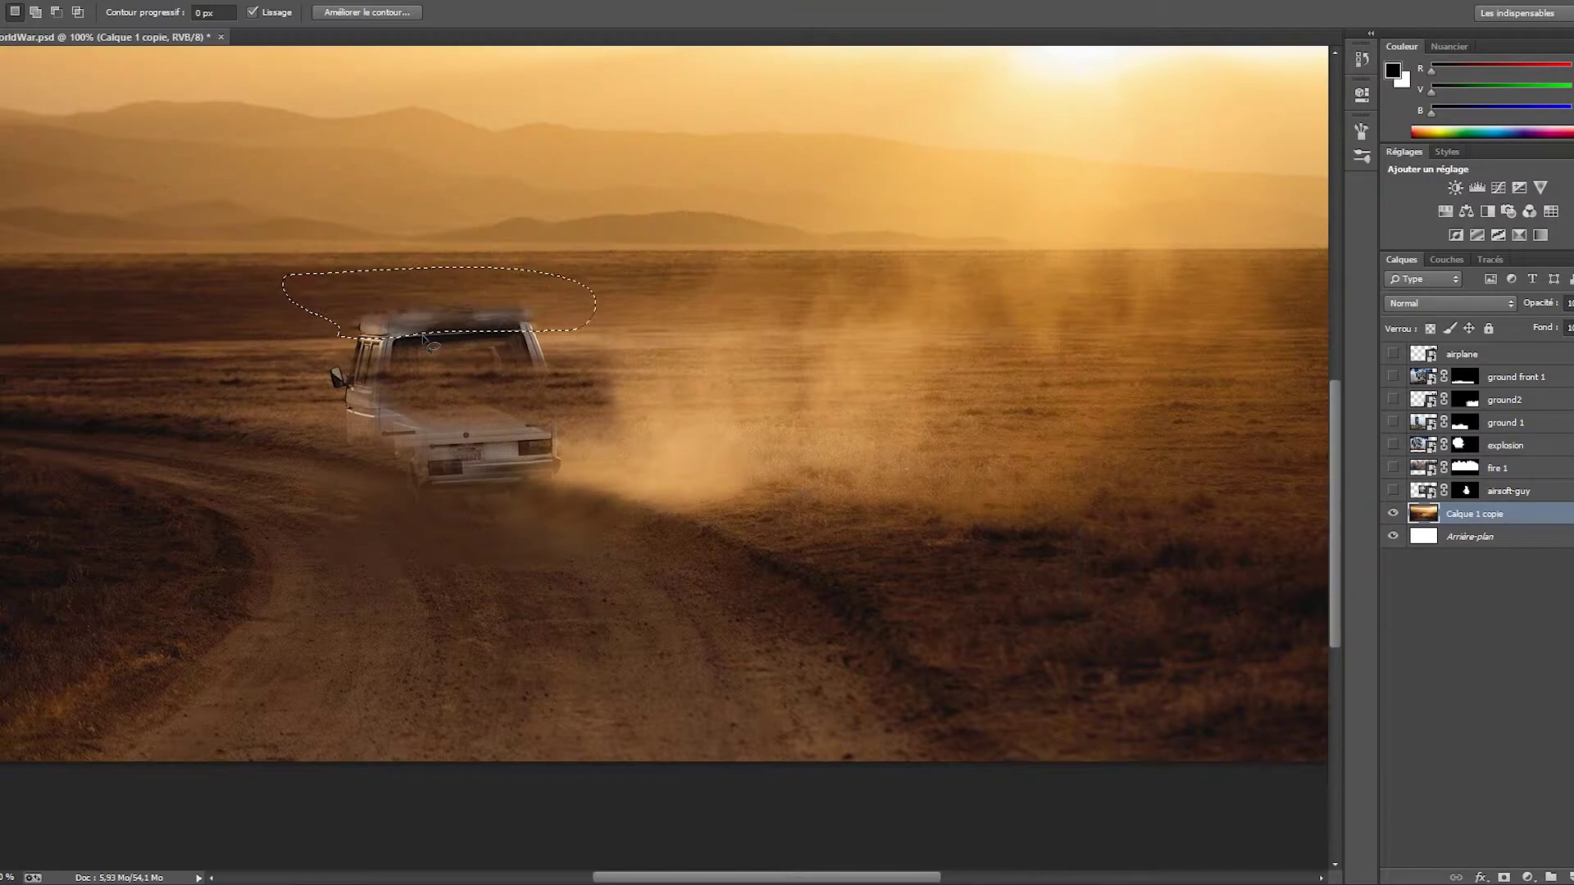
key("j")
left_click_drag(354, 305, 625, 313)
key("ctrl+d")
- Clone and spot-heal over the remaining van body until it disappears
key("ctrl+plus")
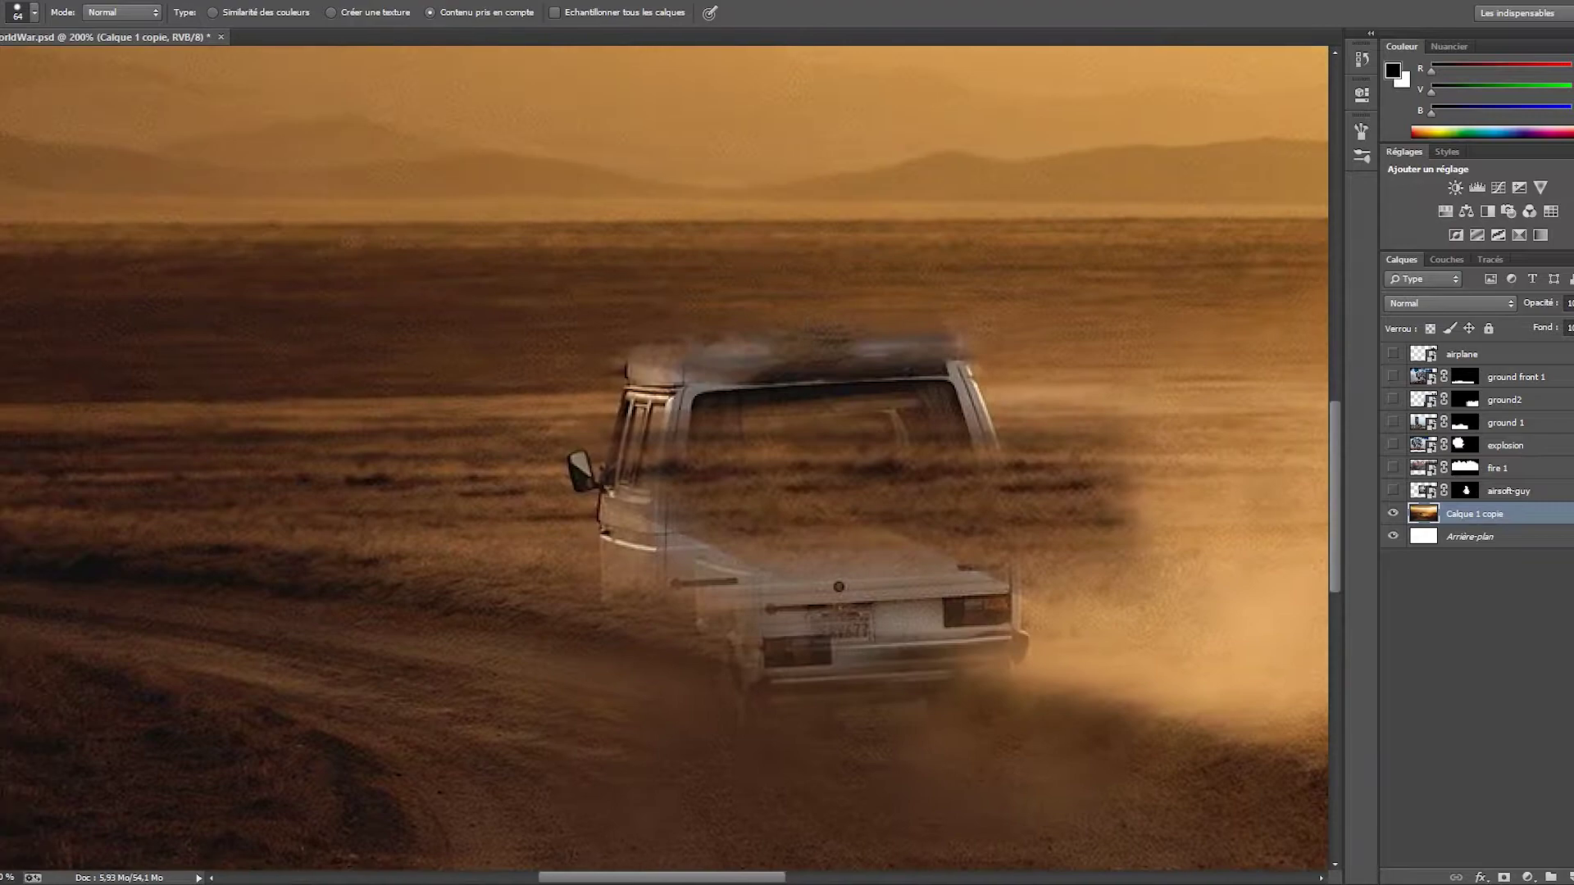
key("s")
key("ctrl+minus")
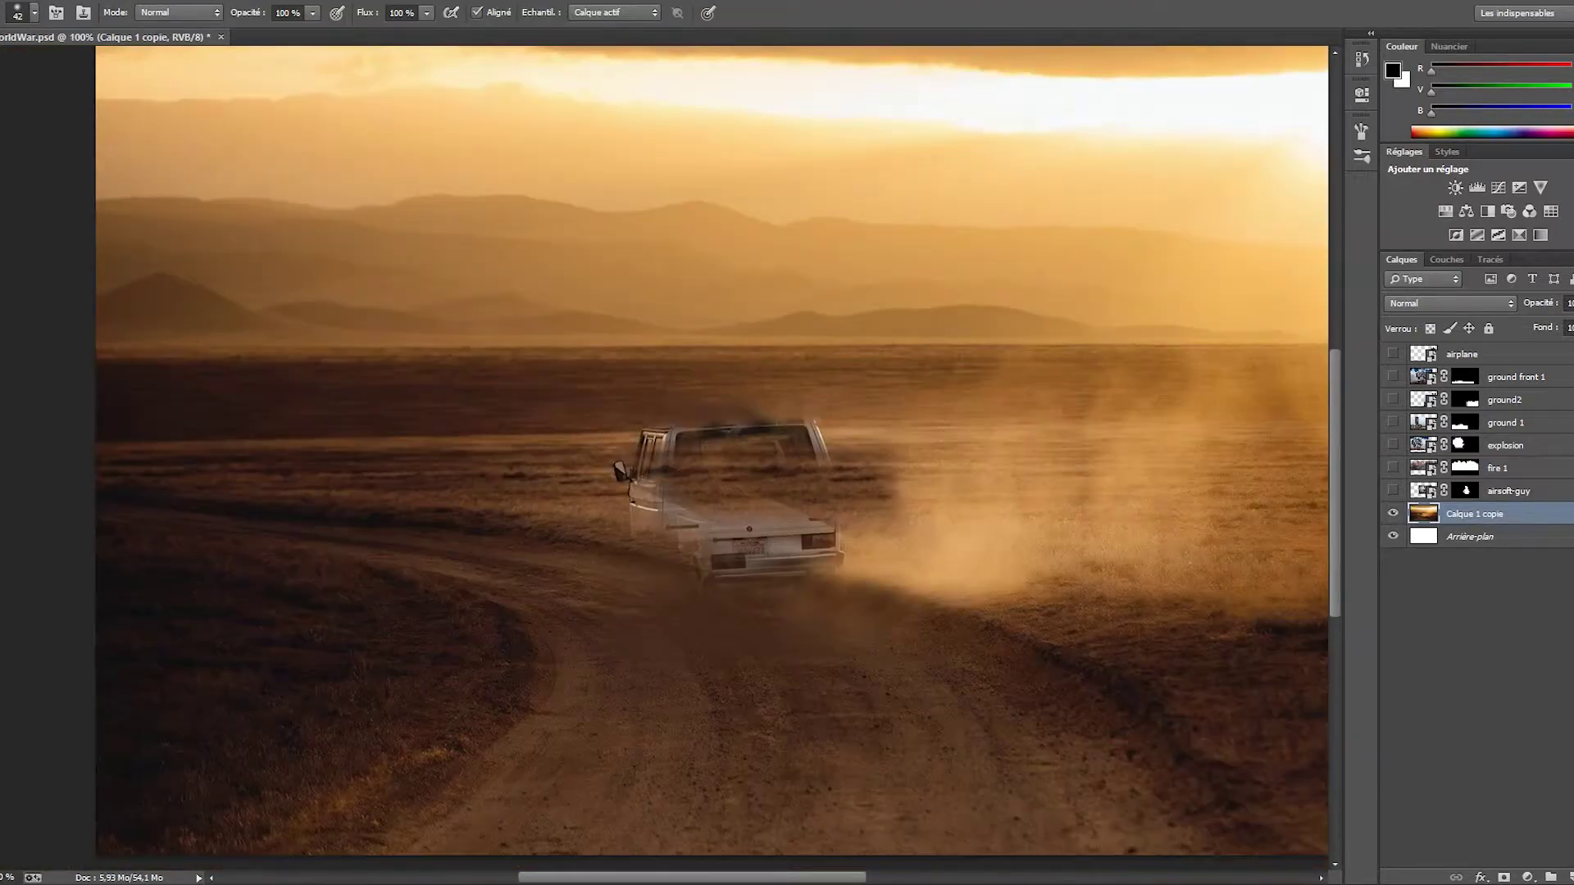
key("j")
left_click_drag(668, 557, 831, 603)
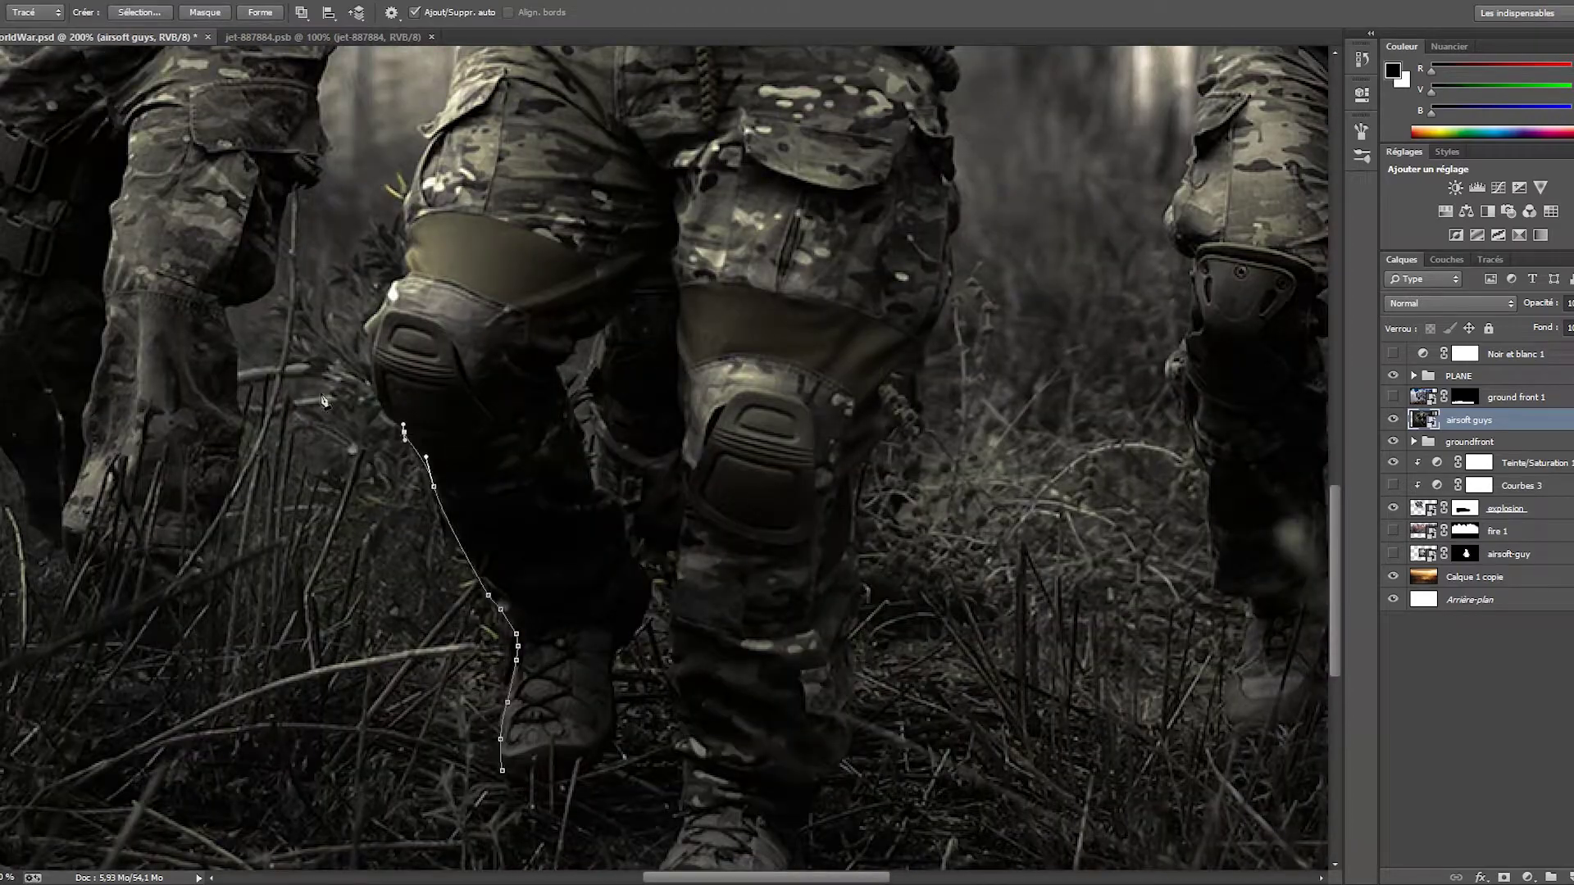
- Trace the Pen path up the soldier's side, around his helmet and along his shoulder
scroll(410, 243, "up", 5)
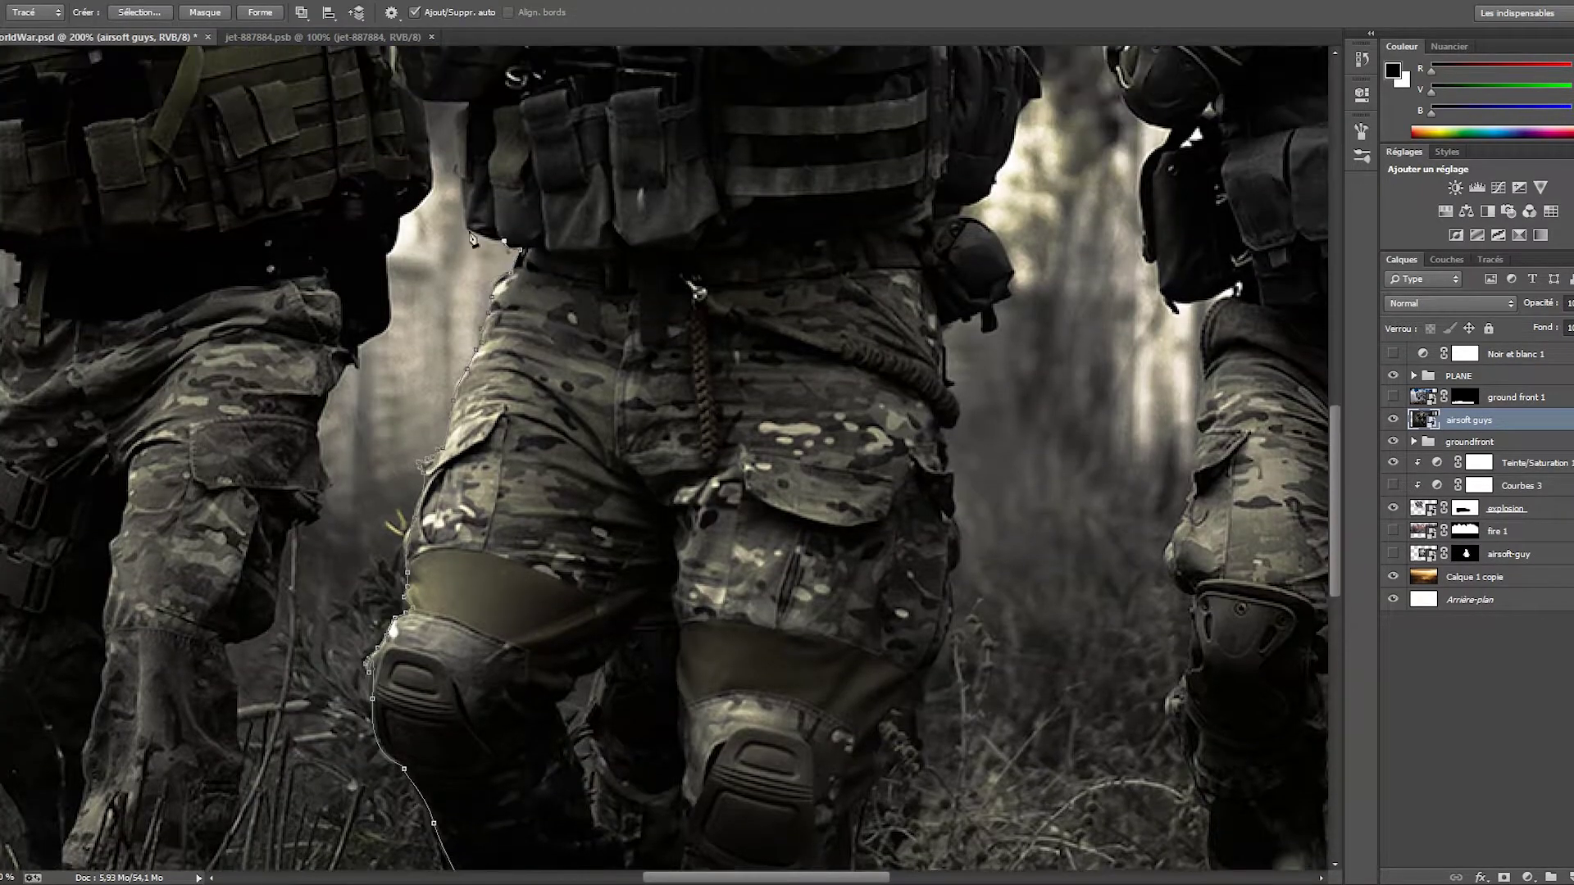
left_click(366, 122)
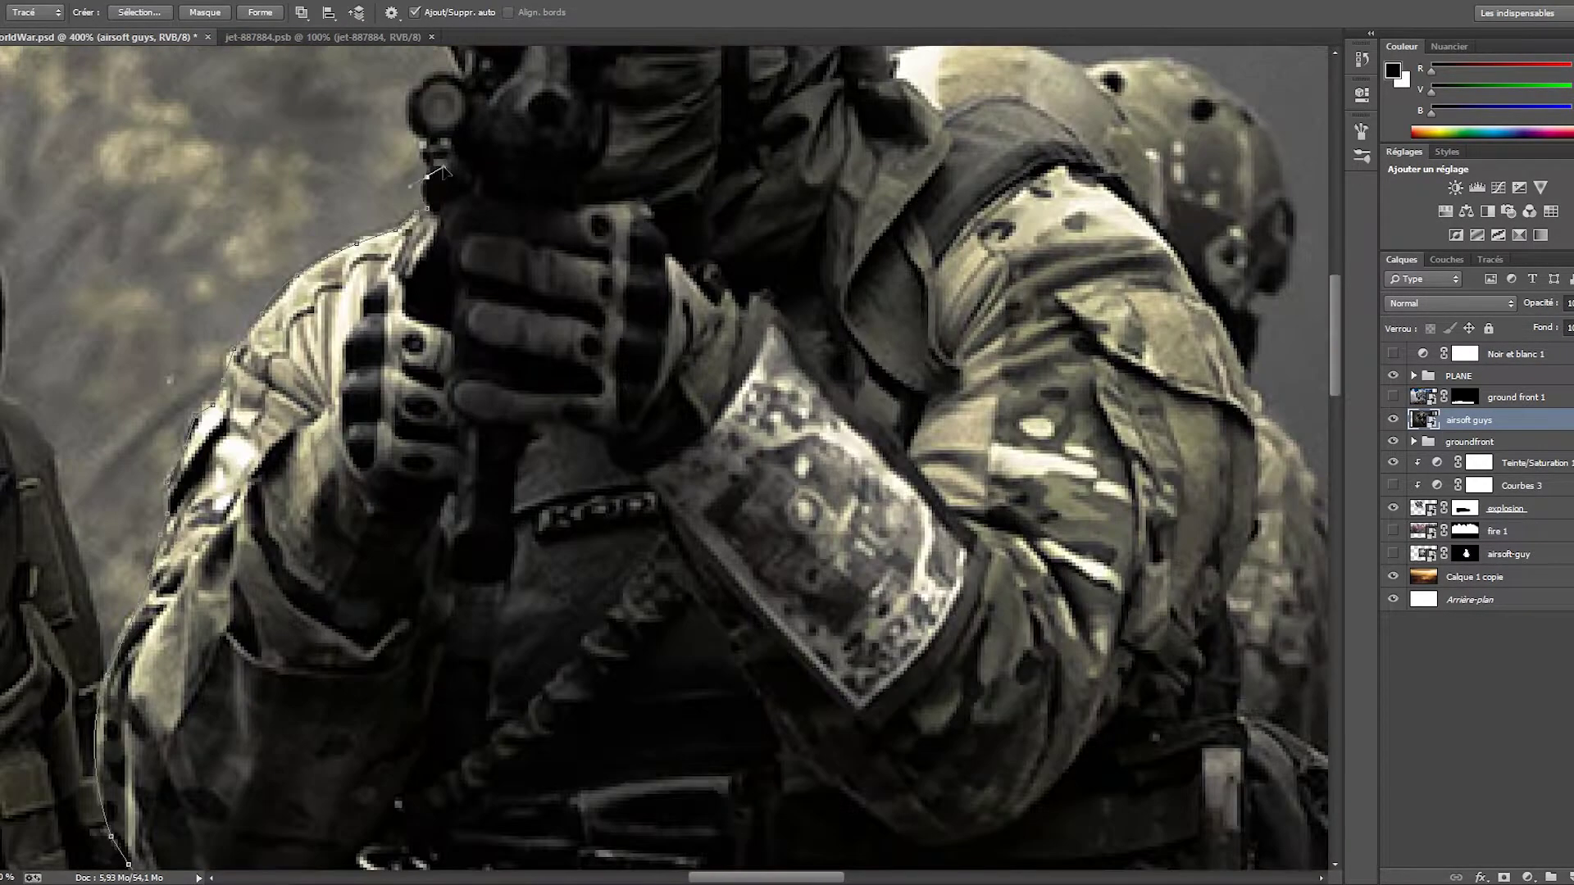
scroll(449, 123, "up", 3)
scroll(449, 123, "up", 1)
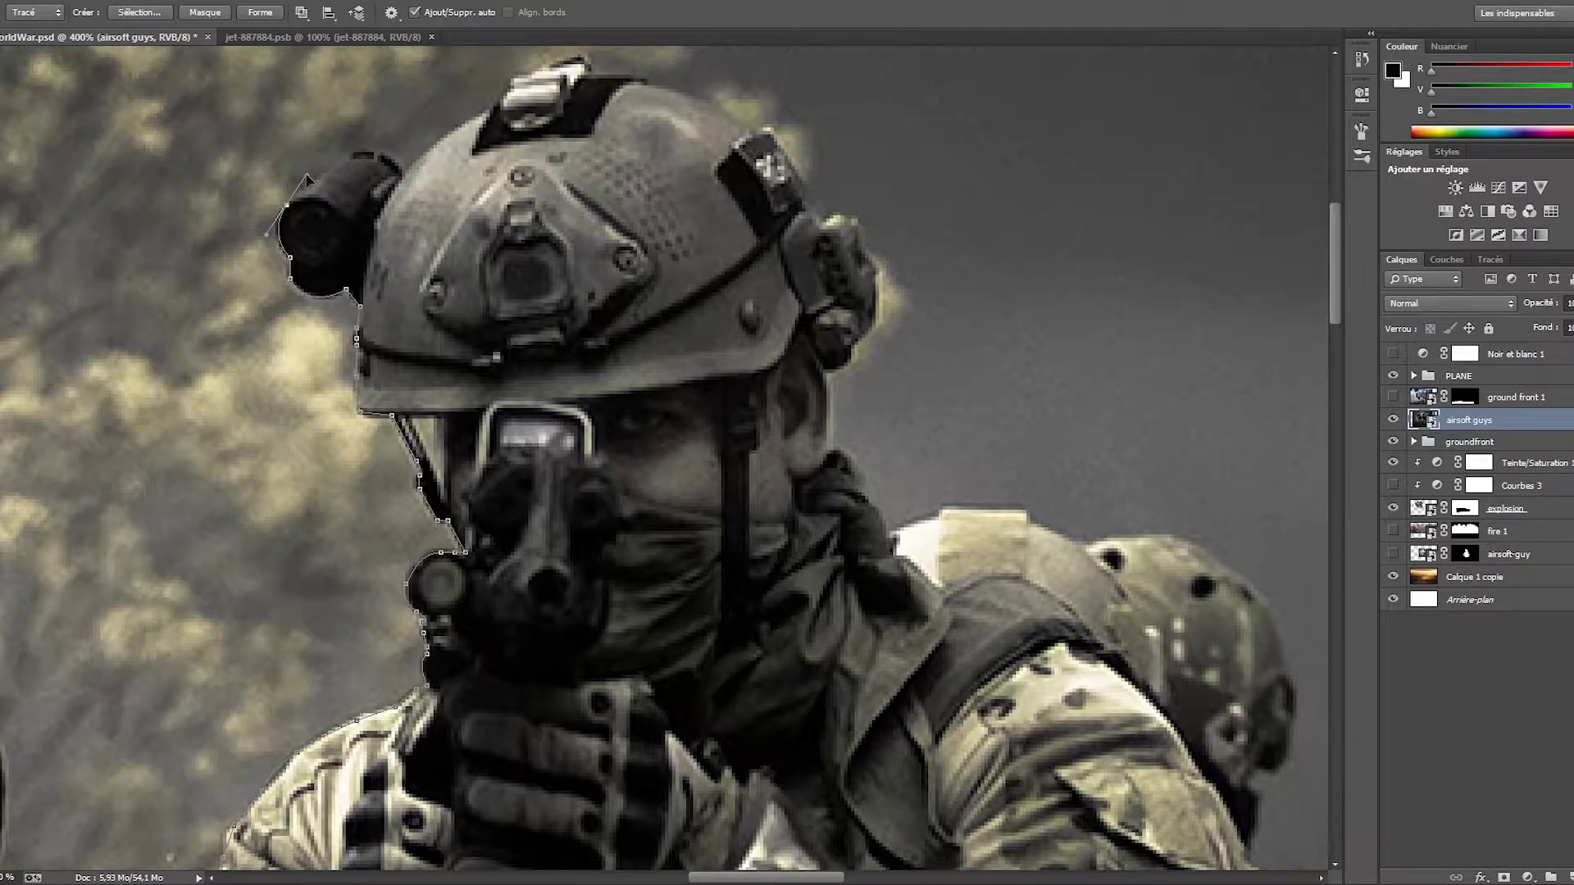
scroll(449, 123, "up", 2)
left_click(497, 170)
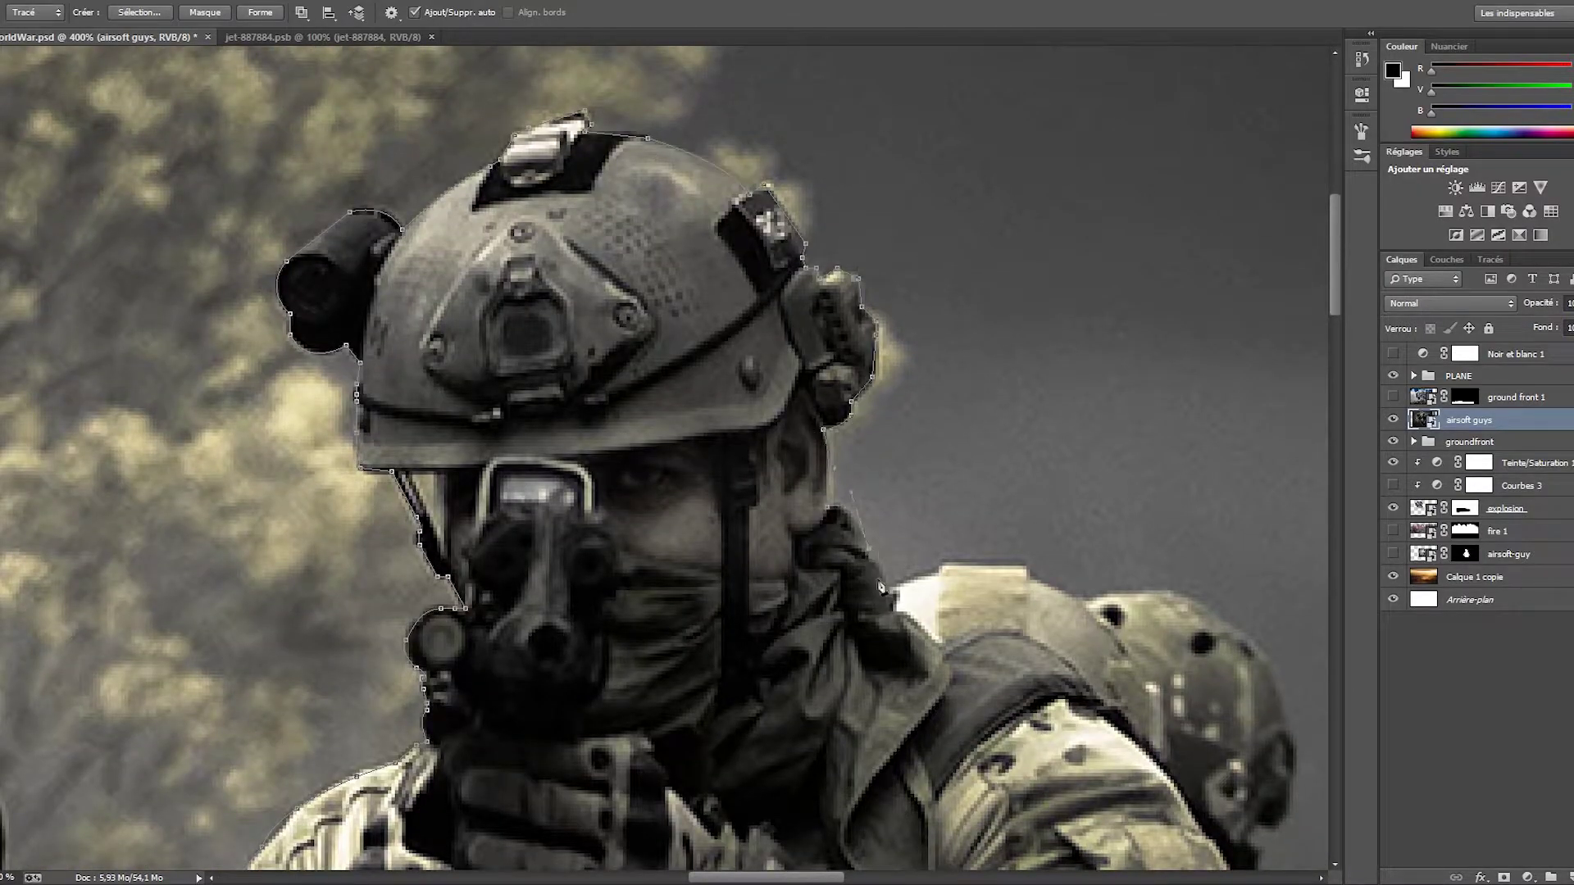
scroll(1033, 587, "down", 5)
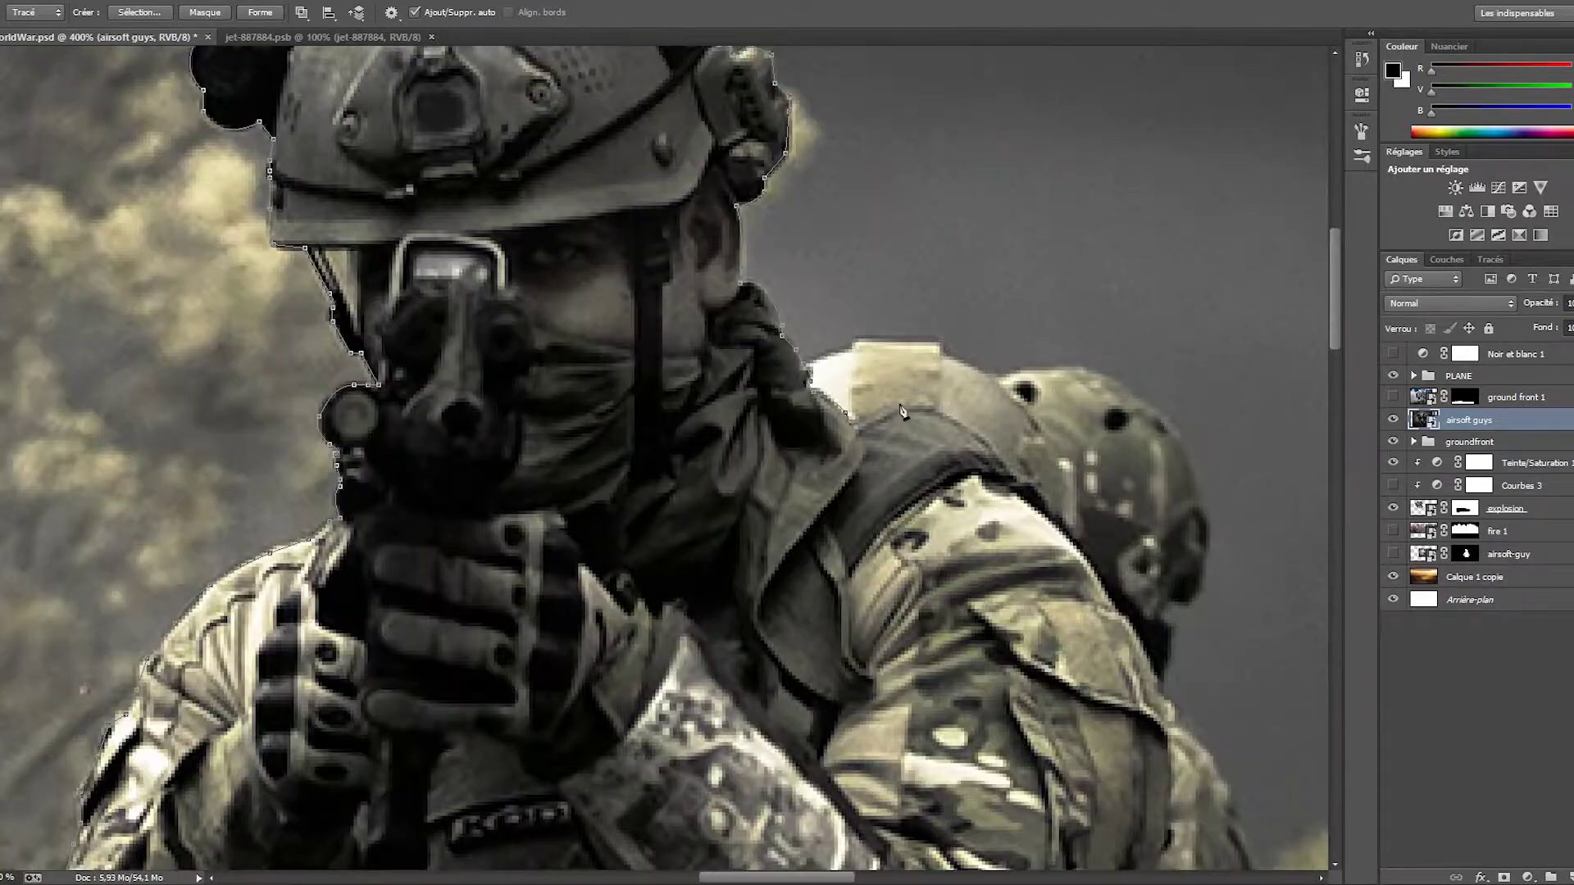
left_click(1130, 466)
scroll(1168, 557, "down", 5)
scroll(1143, 580, "down", 1)
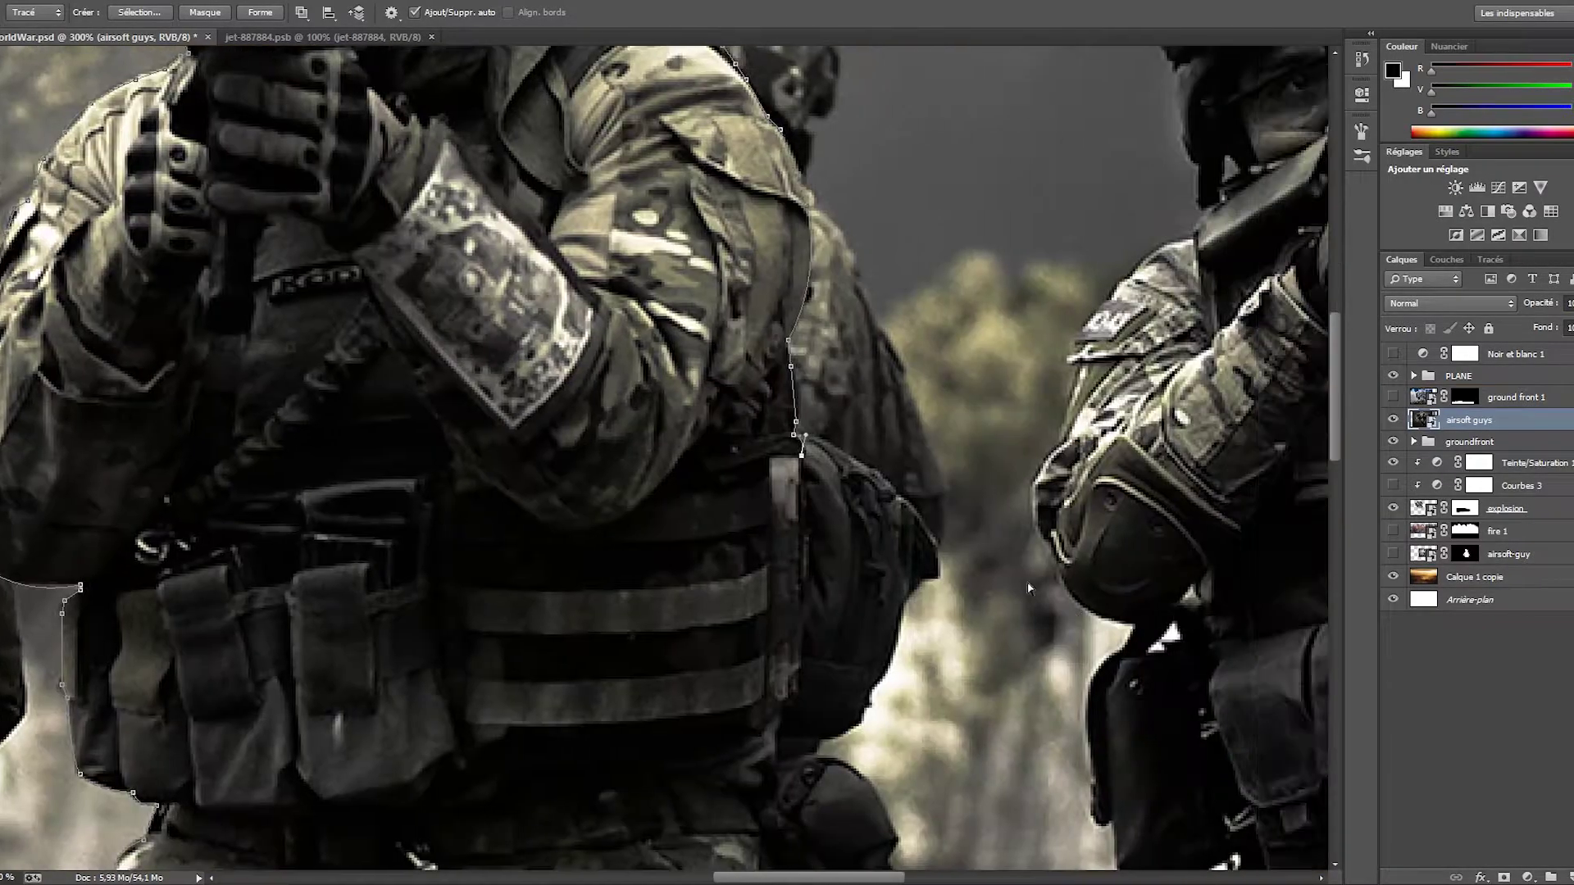
scroll(876, 689, "down", 3)
- Continue the path past the belt, knee, boot and leg, then make a selection from it
left_click(872, 682)
scroll(825, 678, "down", 4)
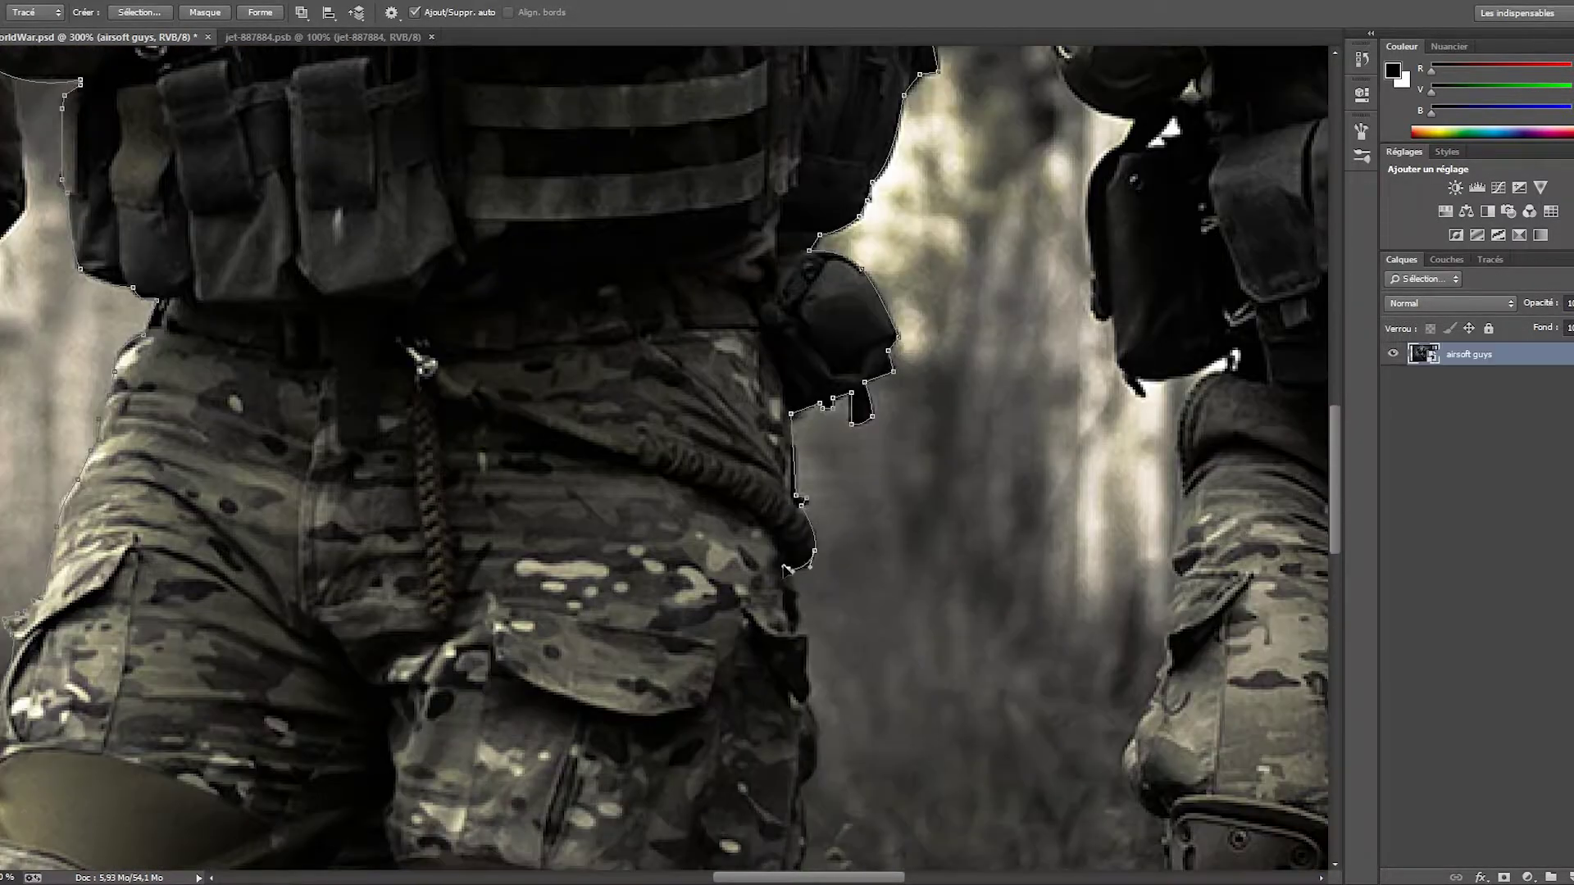
scroll(779, 623, "down", 2)
scroll(722, 557, "down", 2)
scroll(672, 509, "down", 2)
left_click(652, 465)
scroll(651, 474, "down", 3)
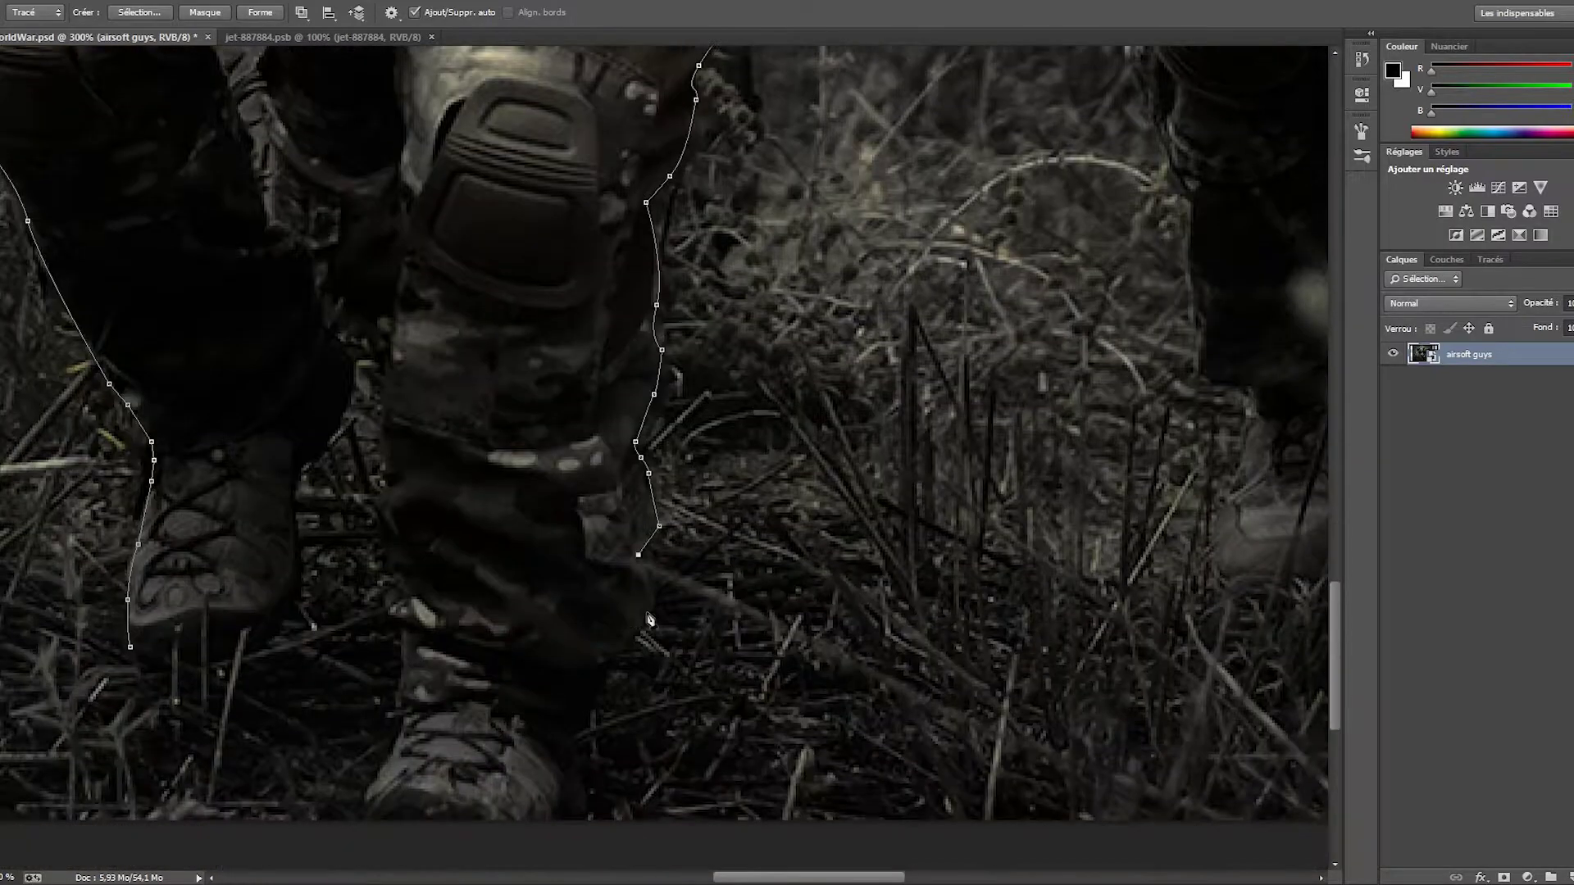
left_click(574, 738)
scroll(533, 574, "up", 2)
left_click(497, 419)
scroll(498, 419, "up", 3)
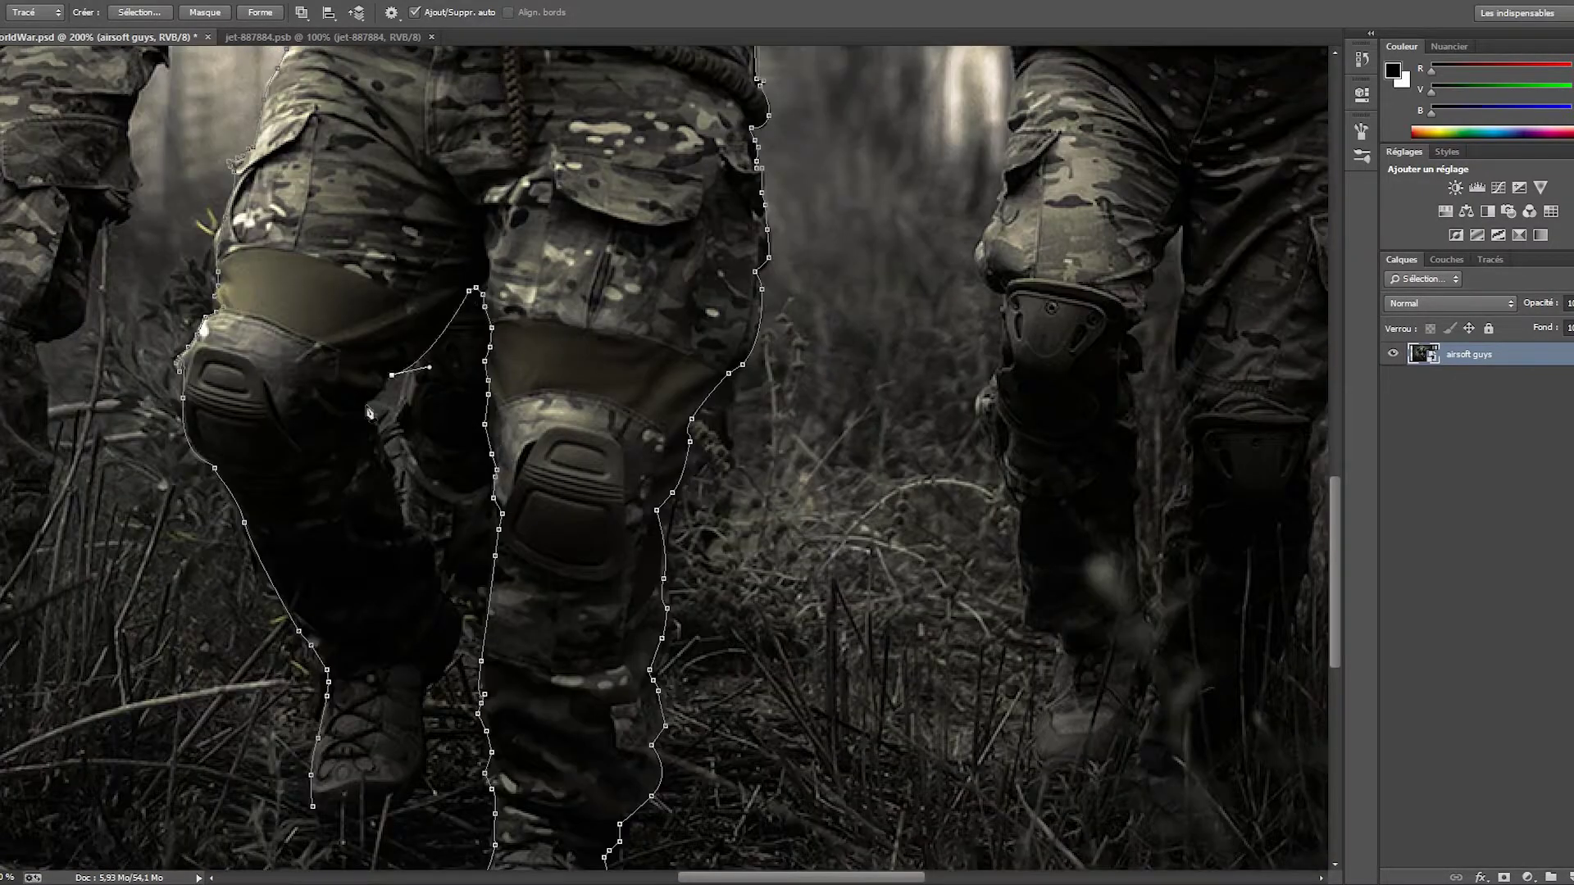
right_click(344, 235)
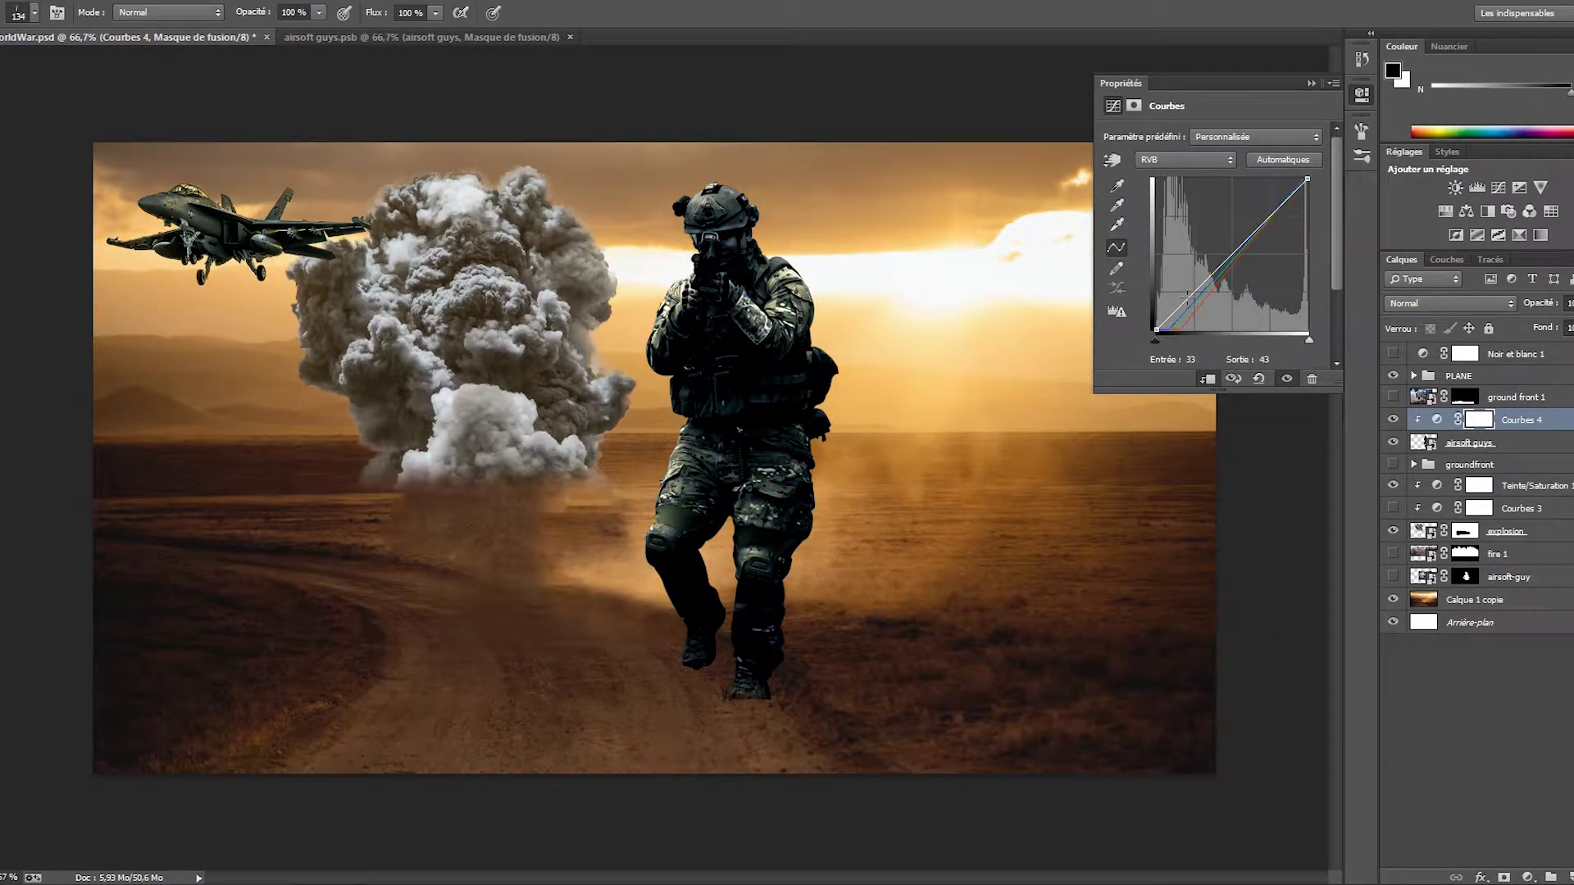
- Adjust the soldier's Curves and paint dark contact shadows under both boots
left_click_drag(1188, 297, 1188, 281)
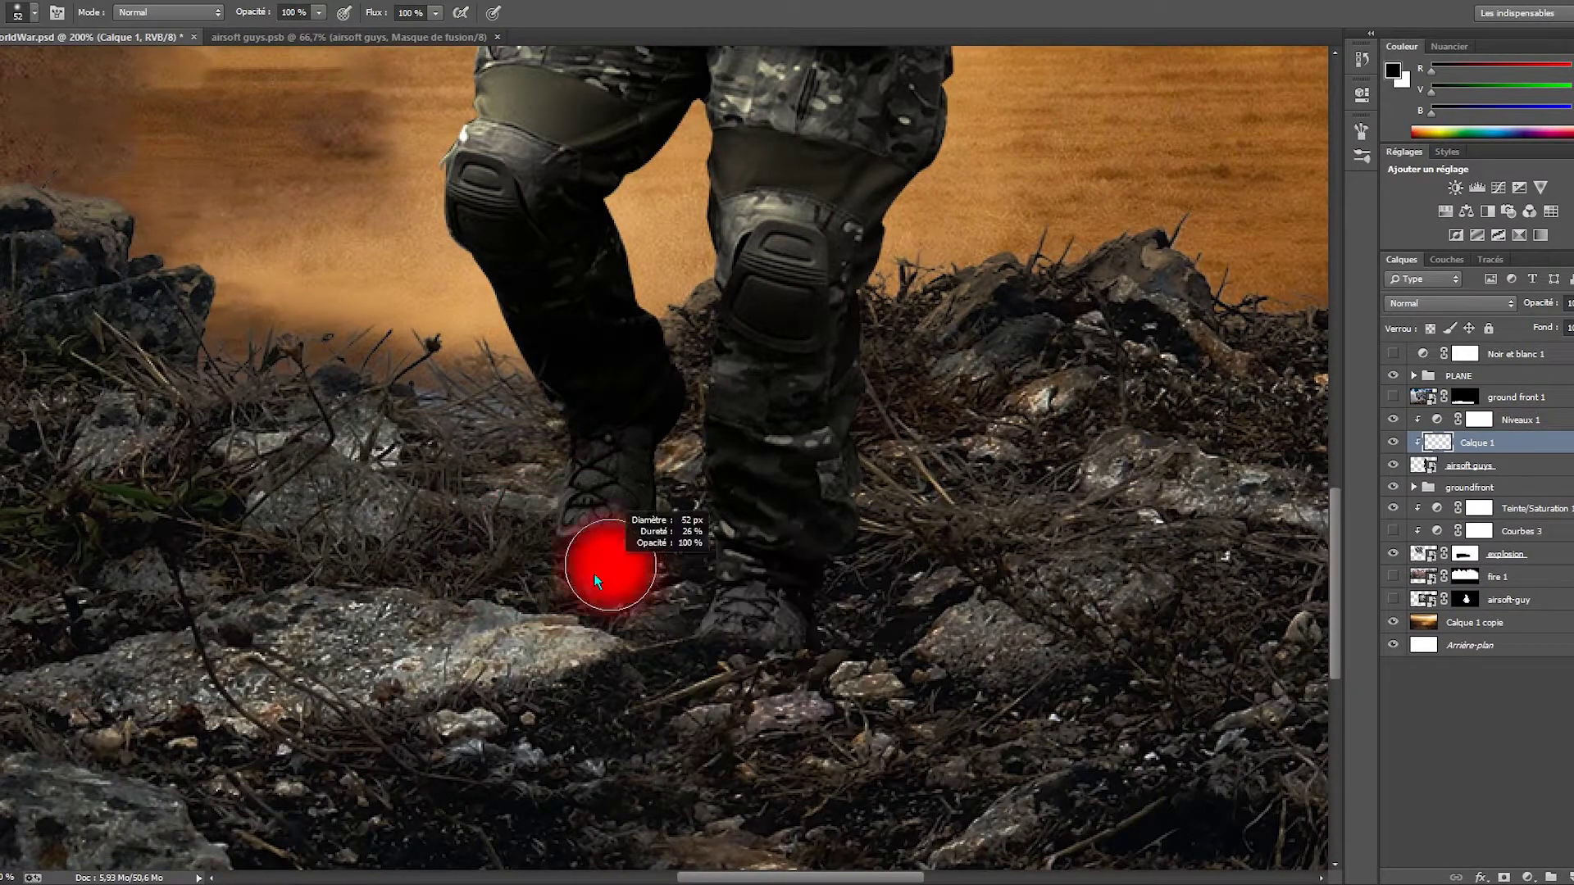
left_click_drag(595, 581, 632, 586)
left_click_drag(721, 639, 779, 656)
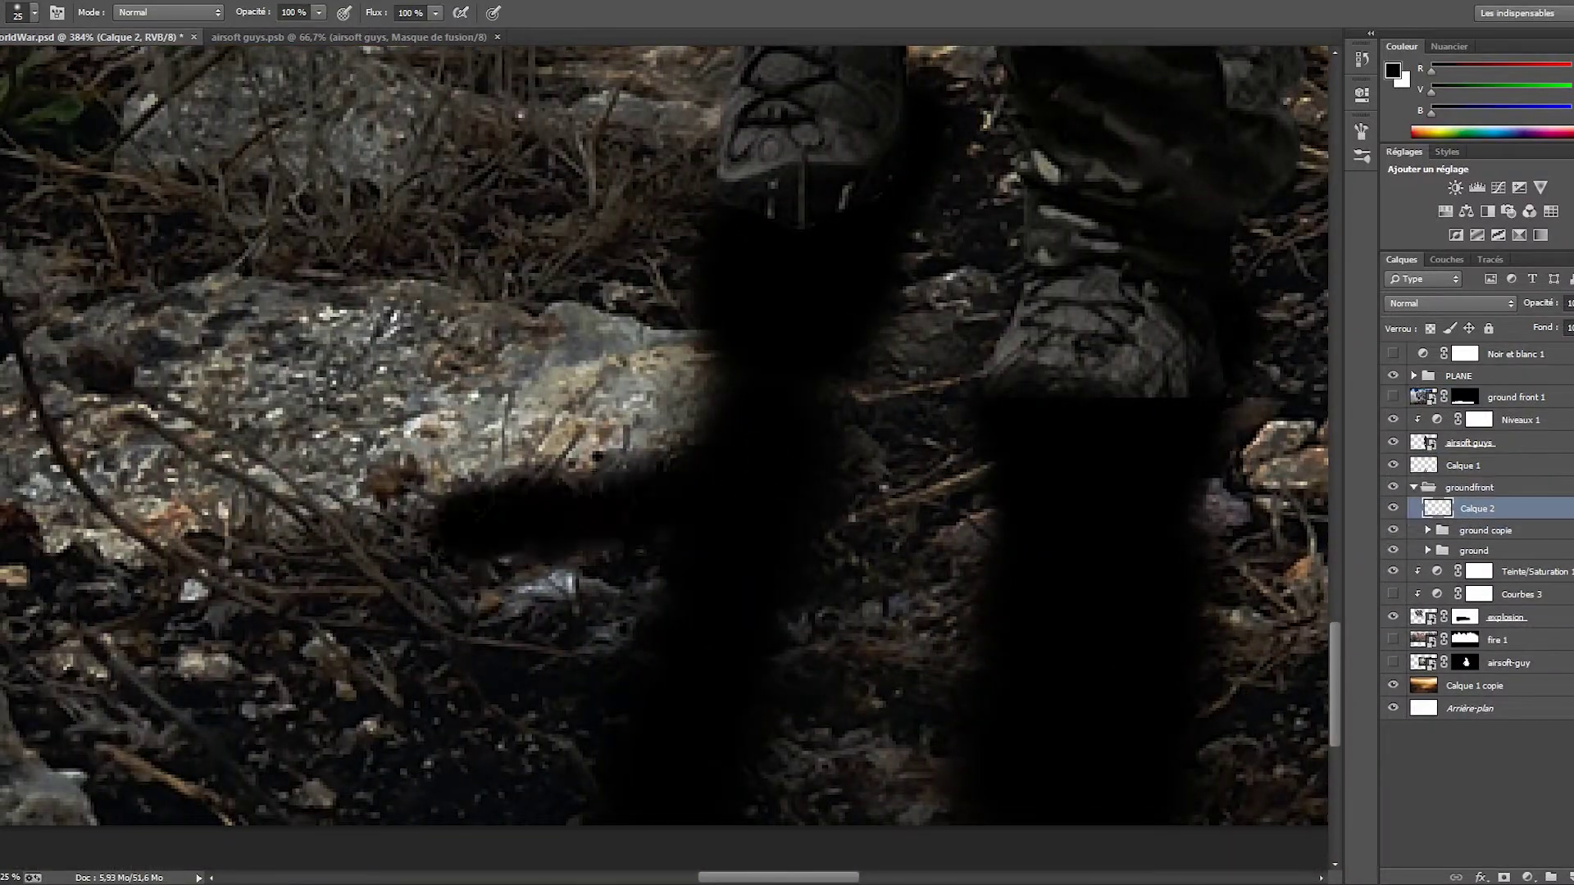
scroll(816, 692, "up", 3)
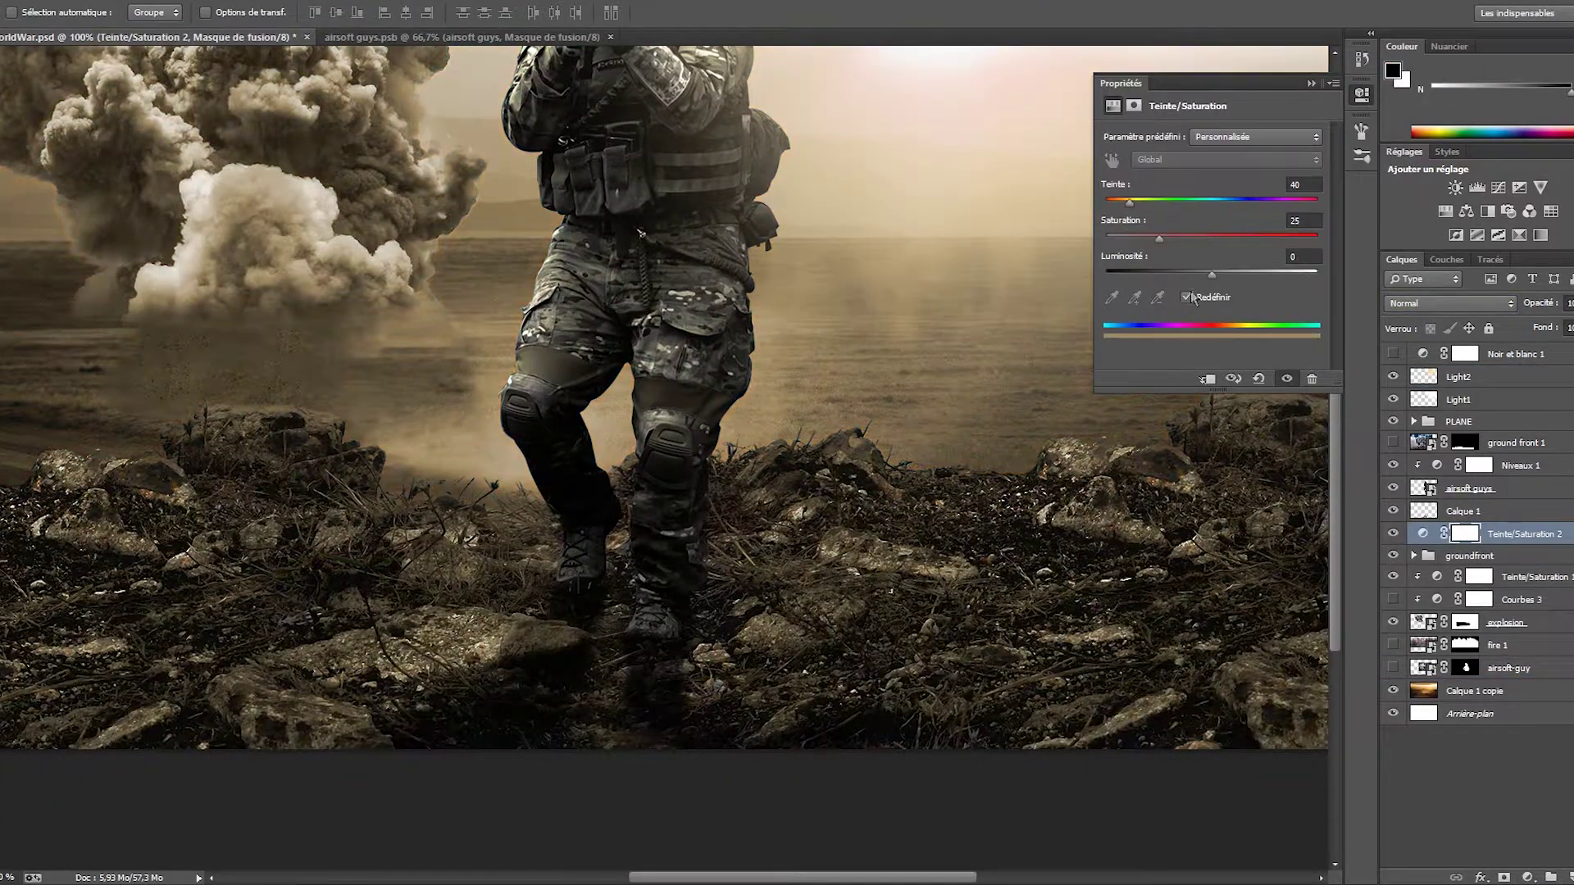
- Set the warm tint to Hue 39, invert its mask, and switch between Brush and Eraser
left_click_drag(1123, 201, 1106, 203)
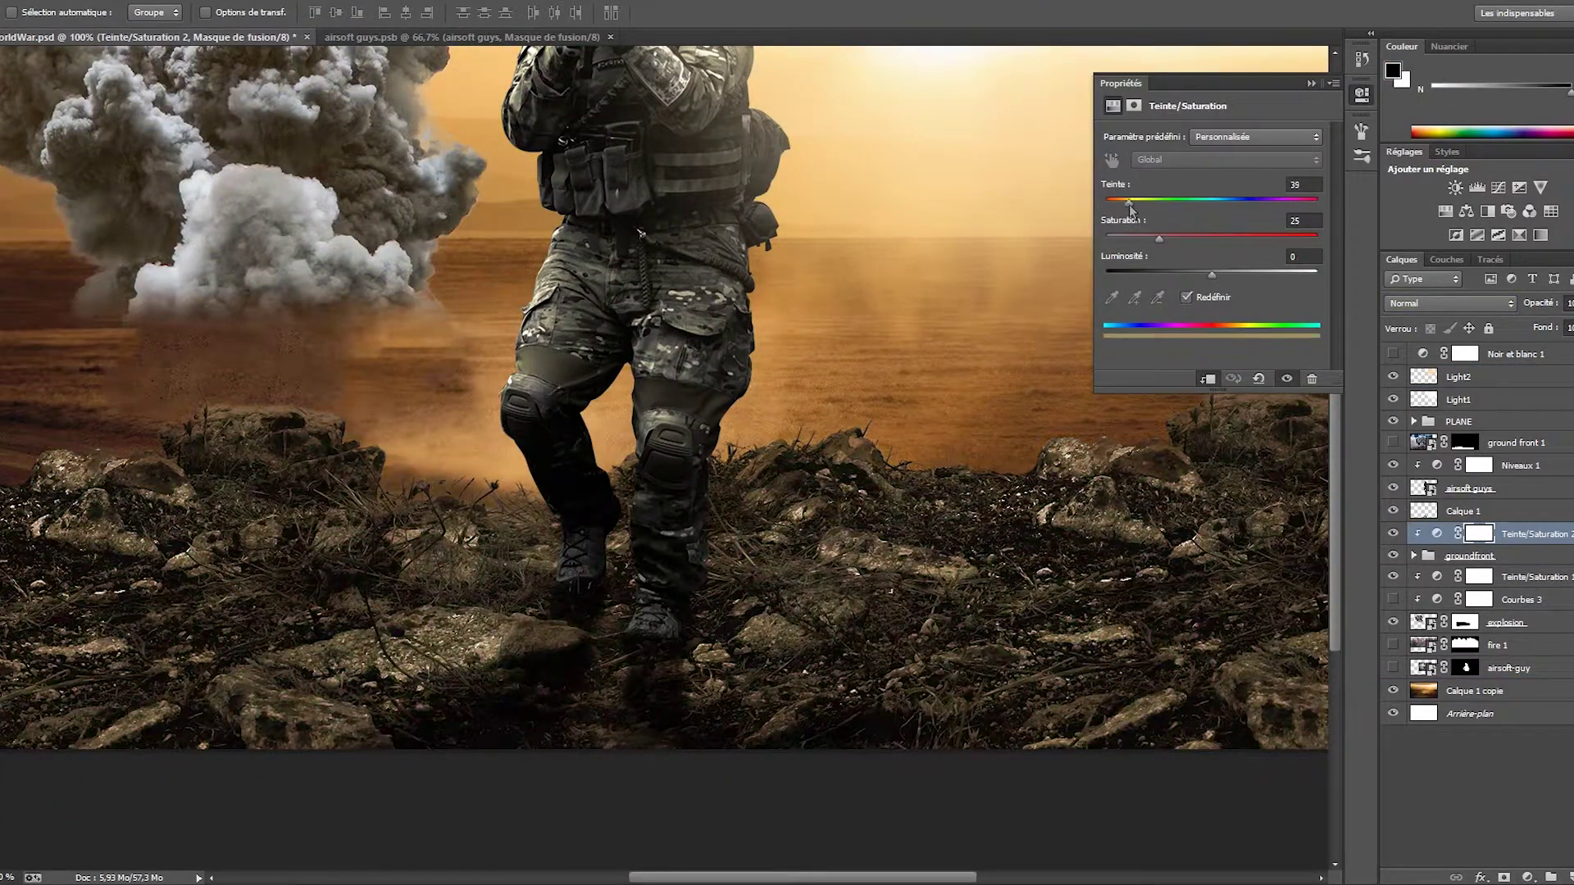
left_click(1479, 534)
key("ctrl+i")
key("b")
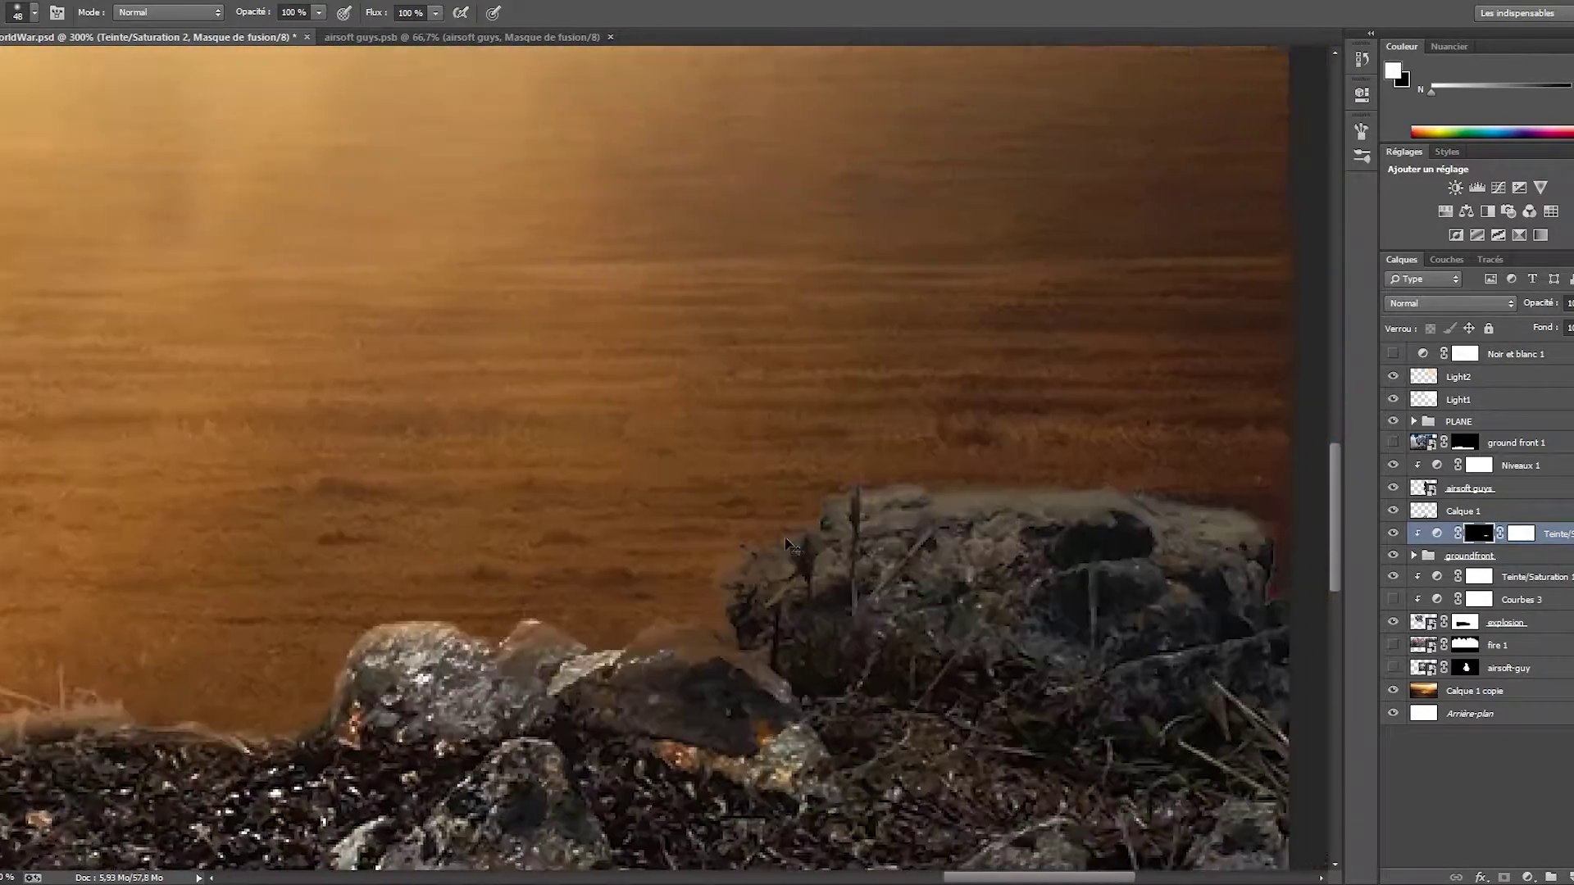
key("e")
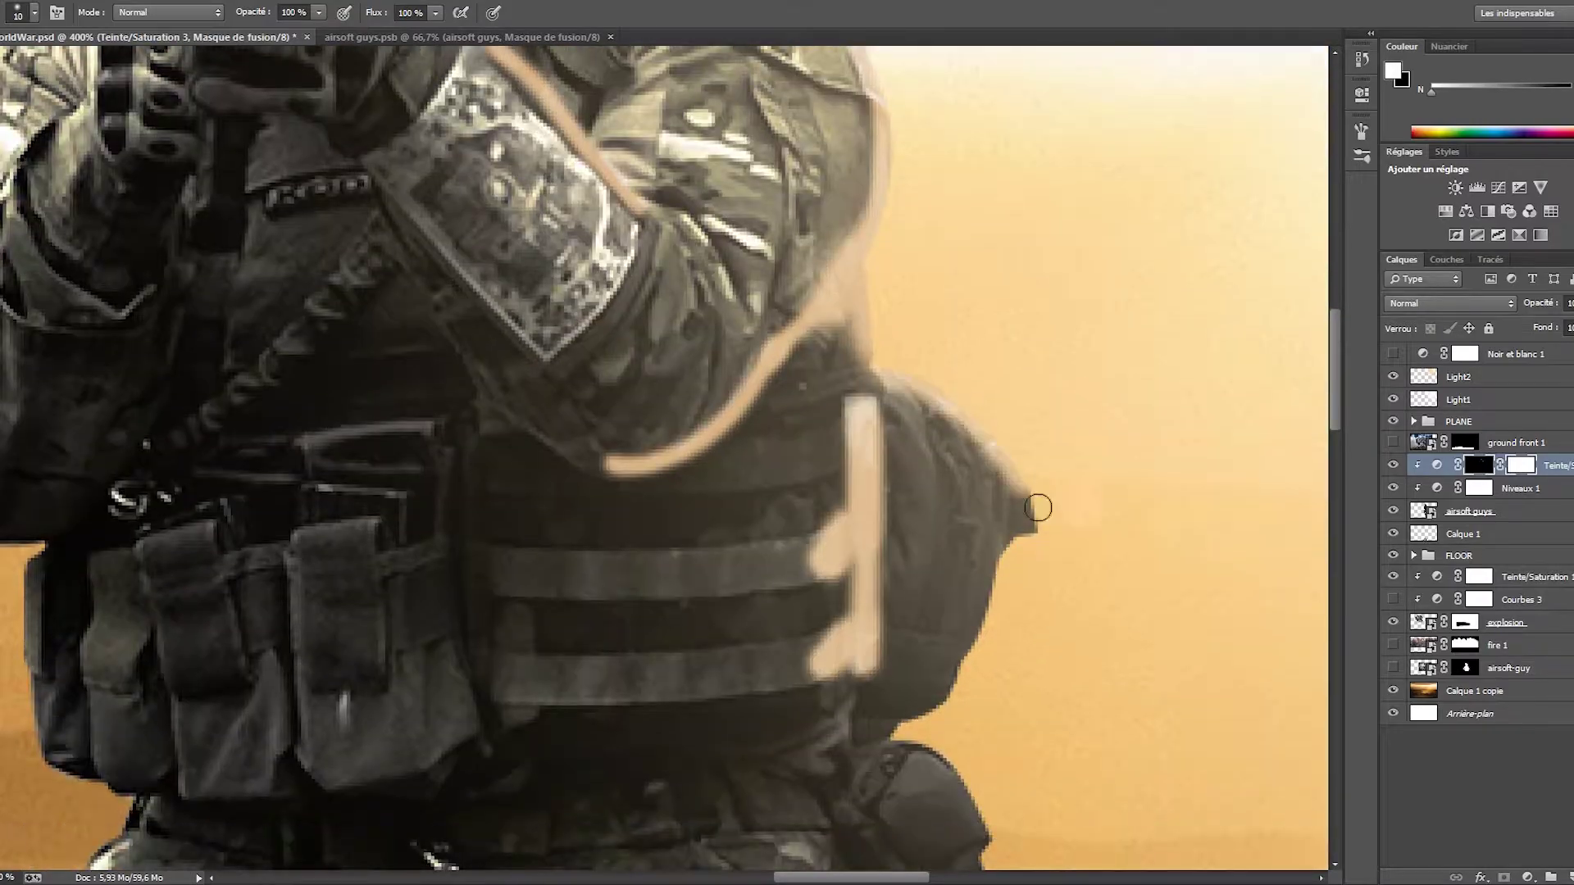
- Paint the Hue/Saturation mask along the soldier's edges as warm rim light
scroll(912, 713, "down", 5)
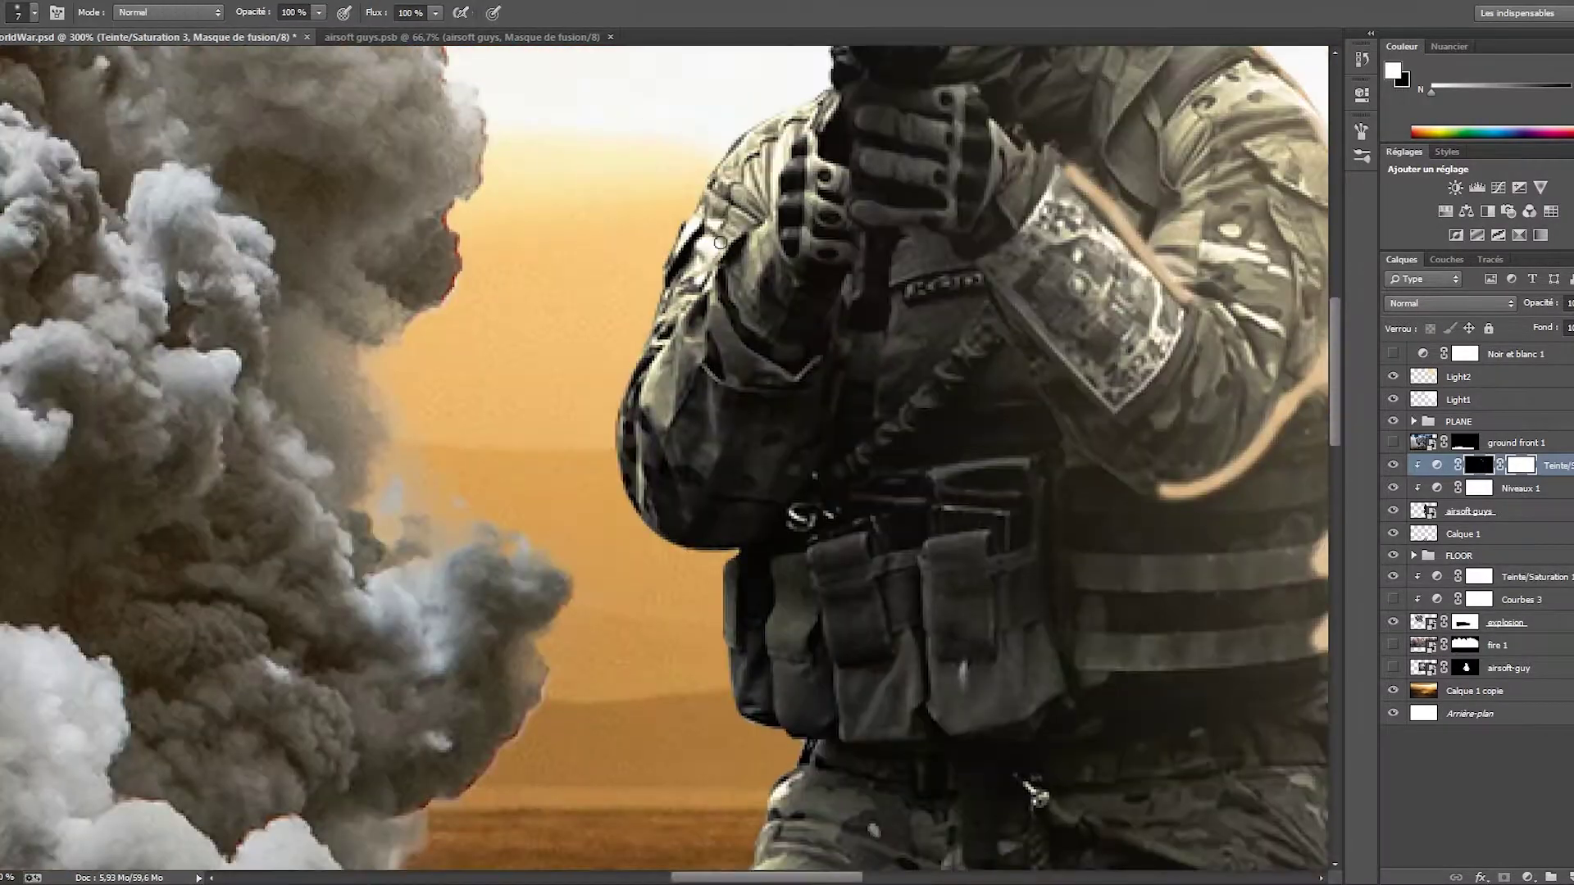
scroll(711, 628, "up", 5)
scroll(711, 628, "down", 10)
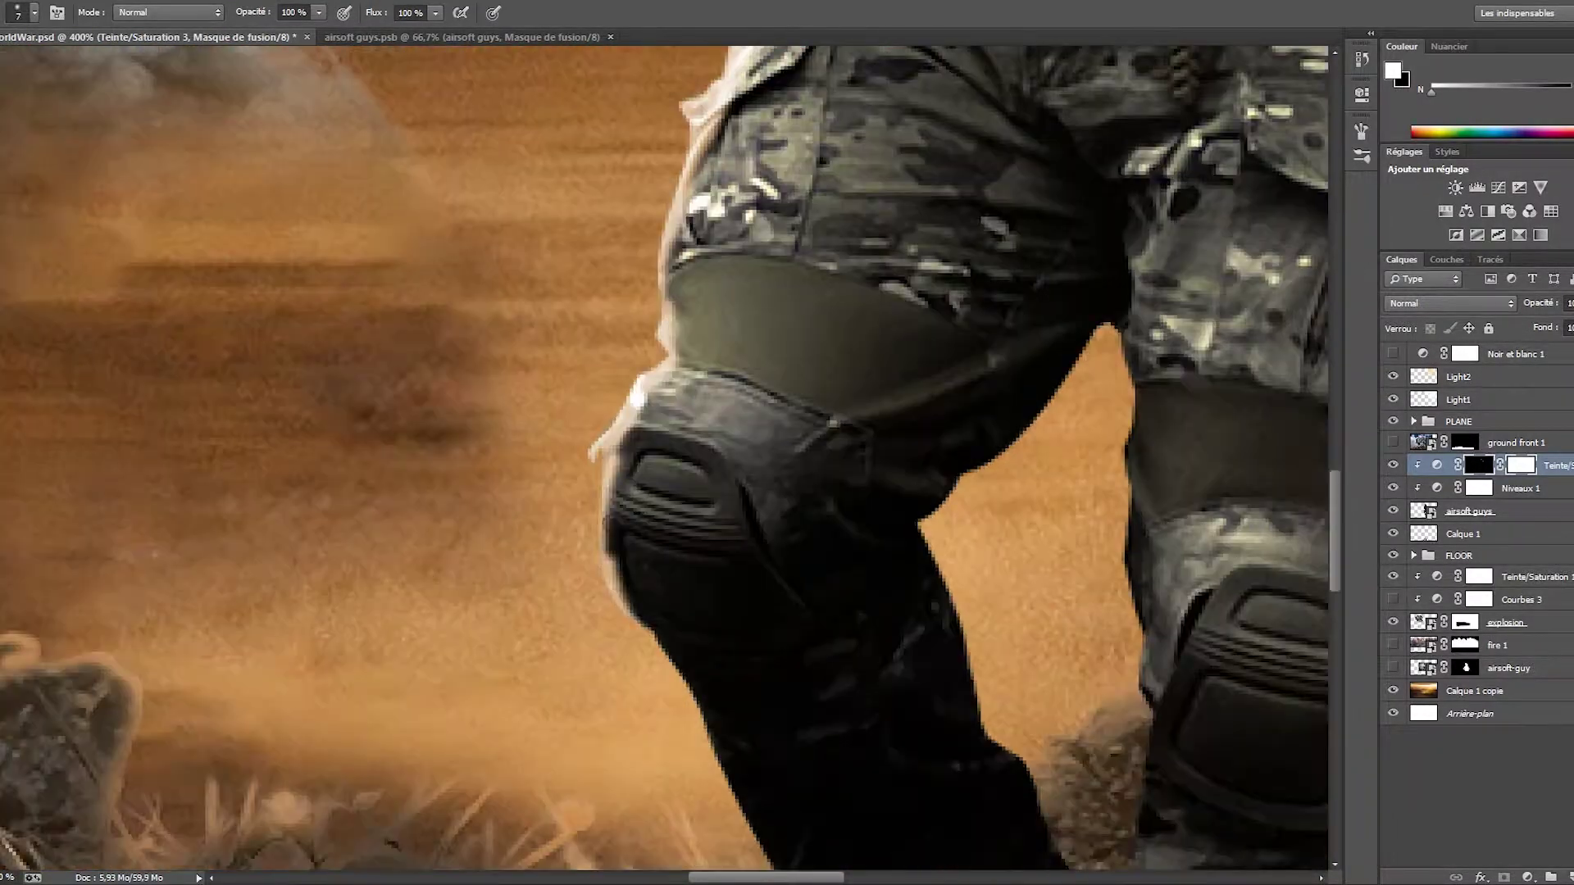
scroll(941, 353, "up", 4)
scroll(941, 352, "down", 8)
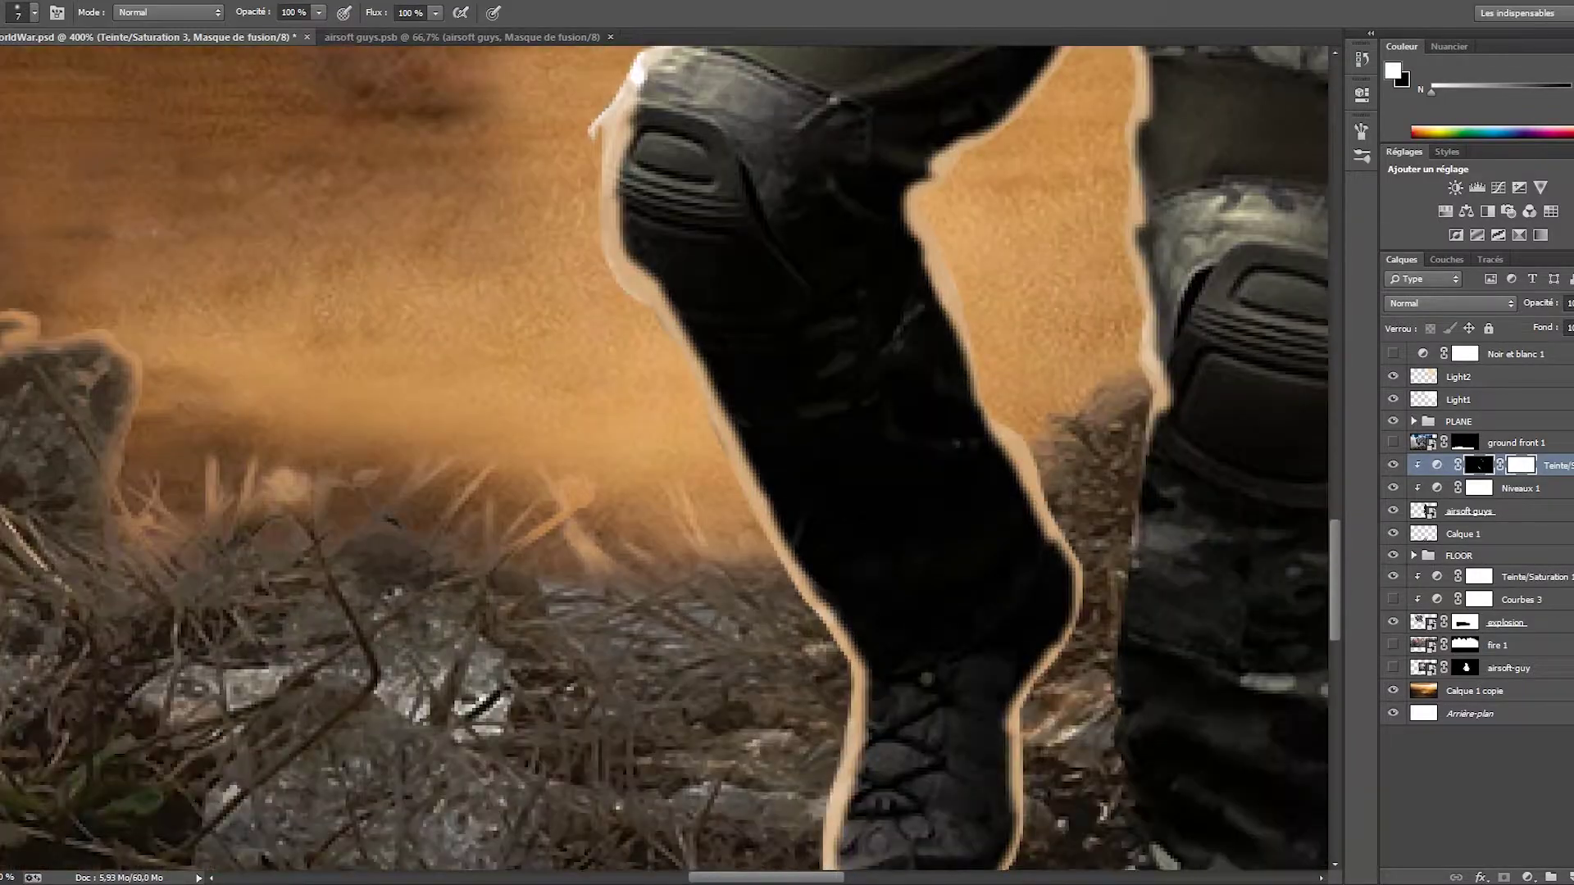
scroll(799, 152, "down", 2)
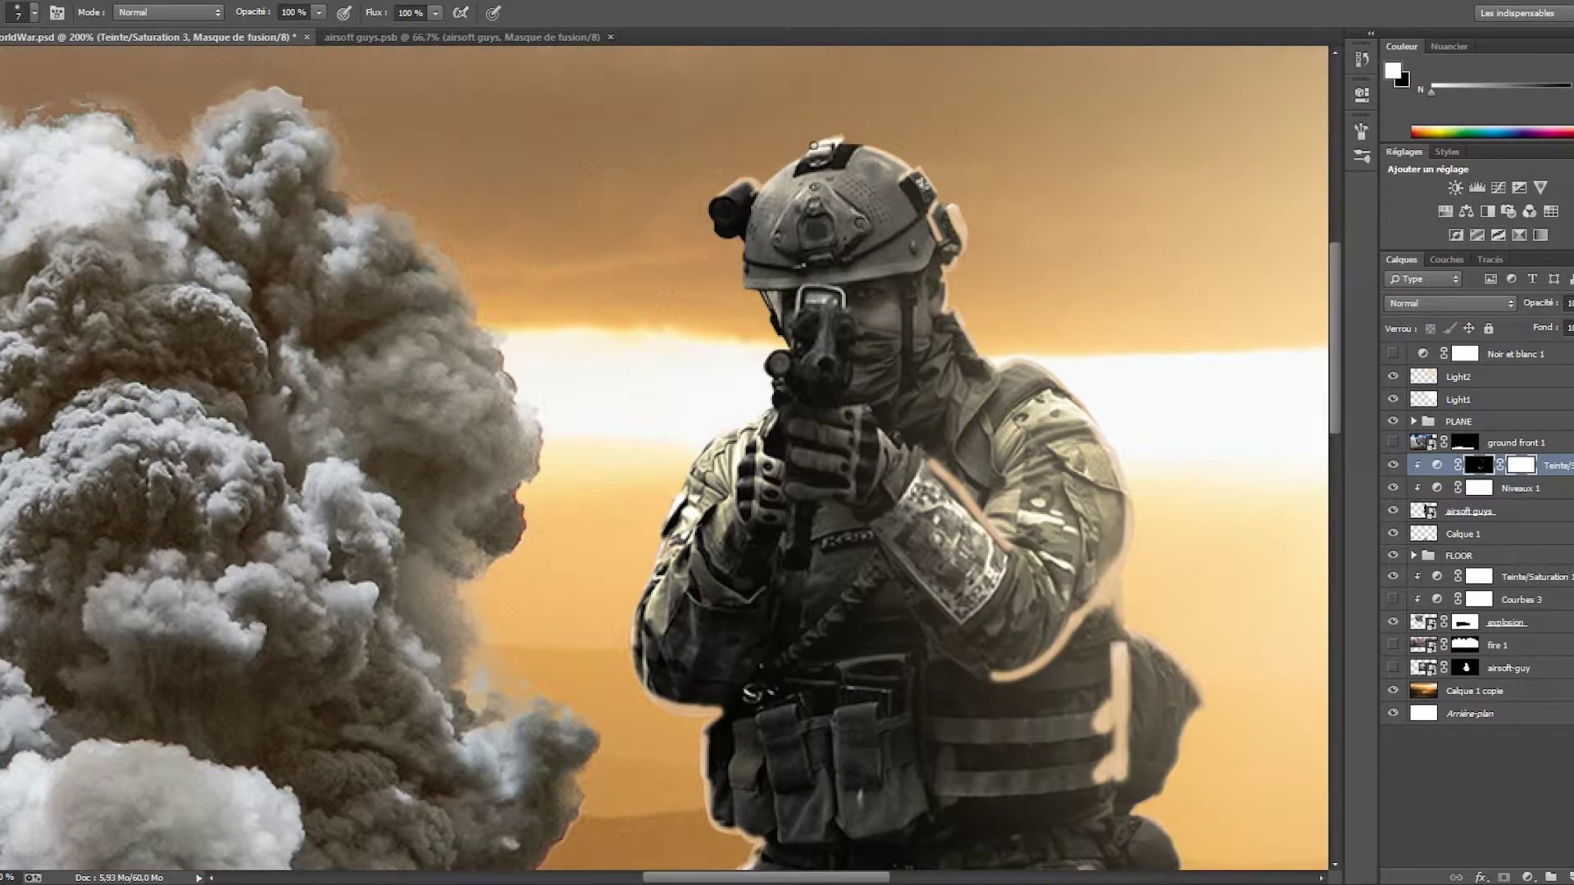
key("x")
scroll(814, 145, "down", 10)
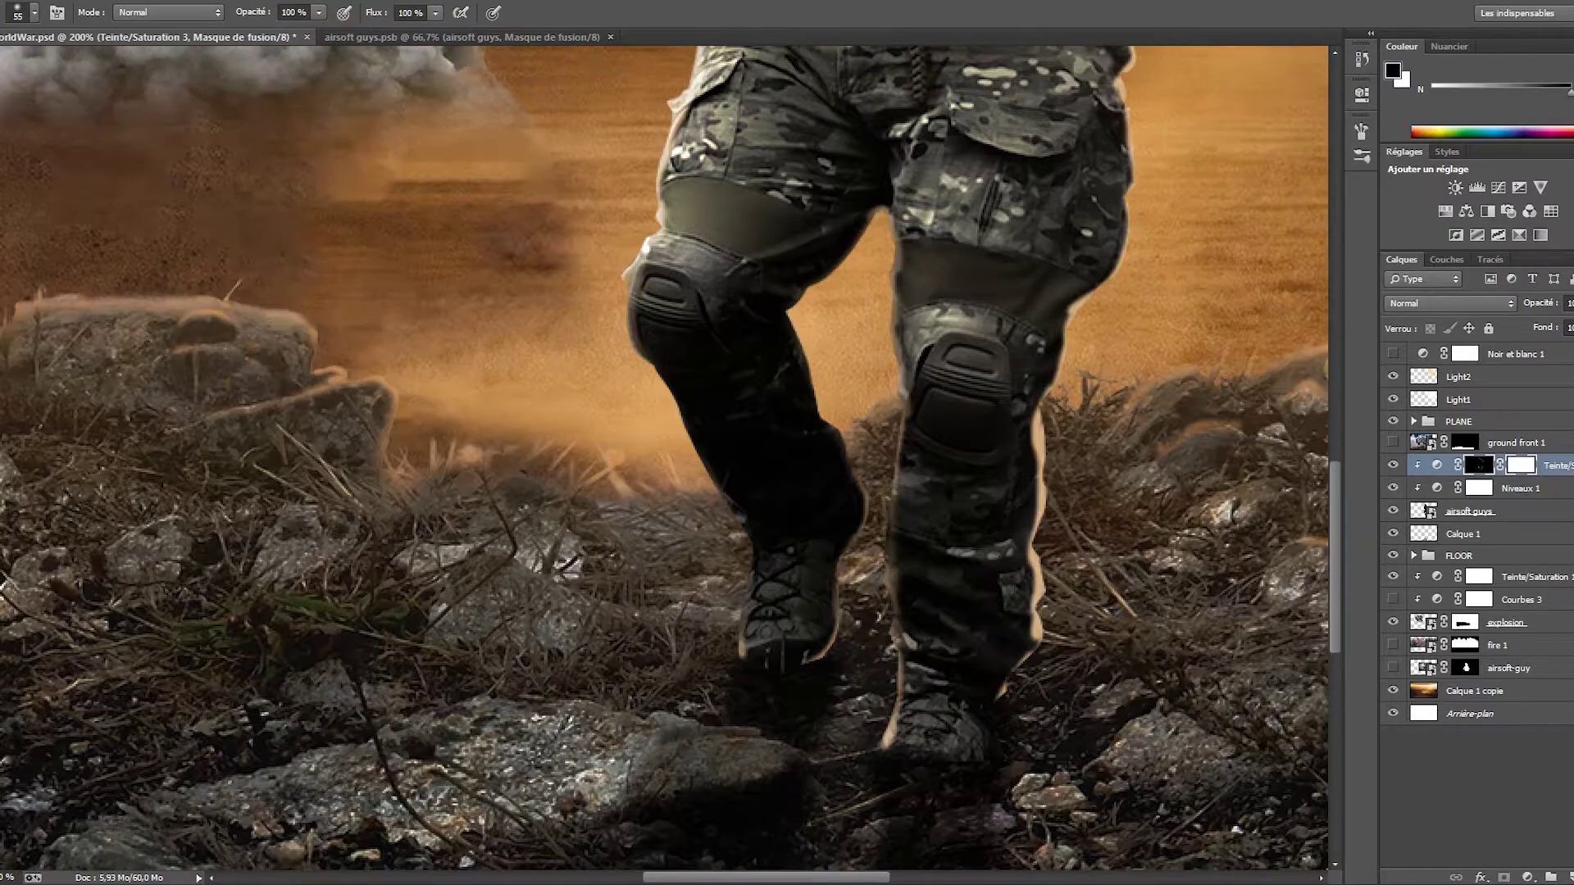
scroll(848, 257, "up", 5)
scroll(847, 257, "up", 2)
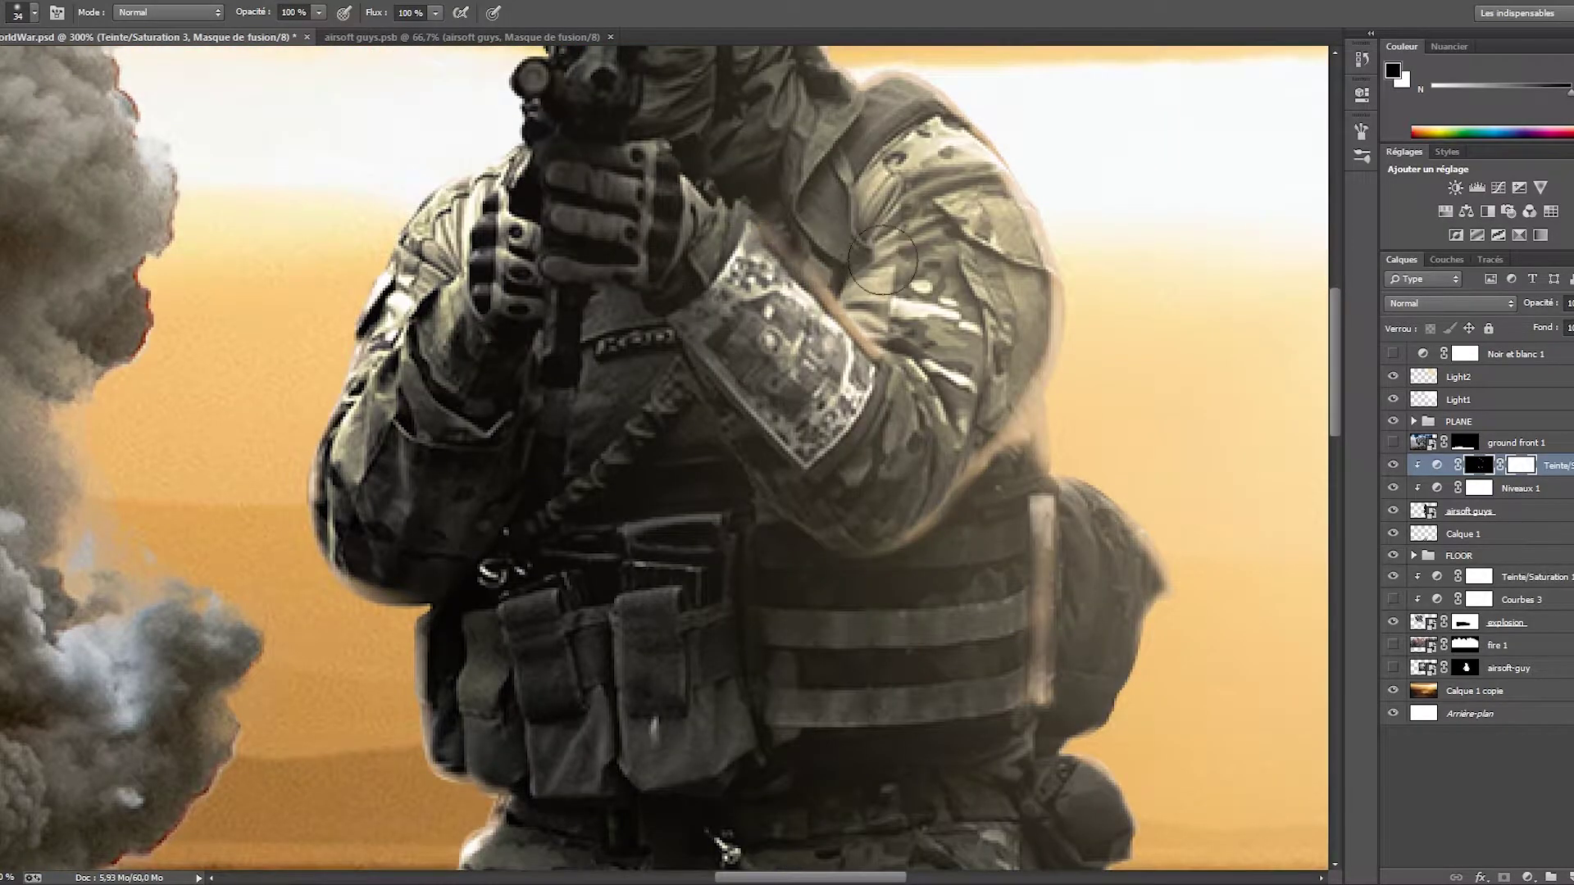
scroll(882, 261, "up", 2)
scroll(699, 354, "up", 5)
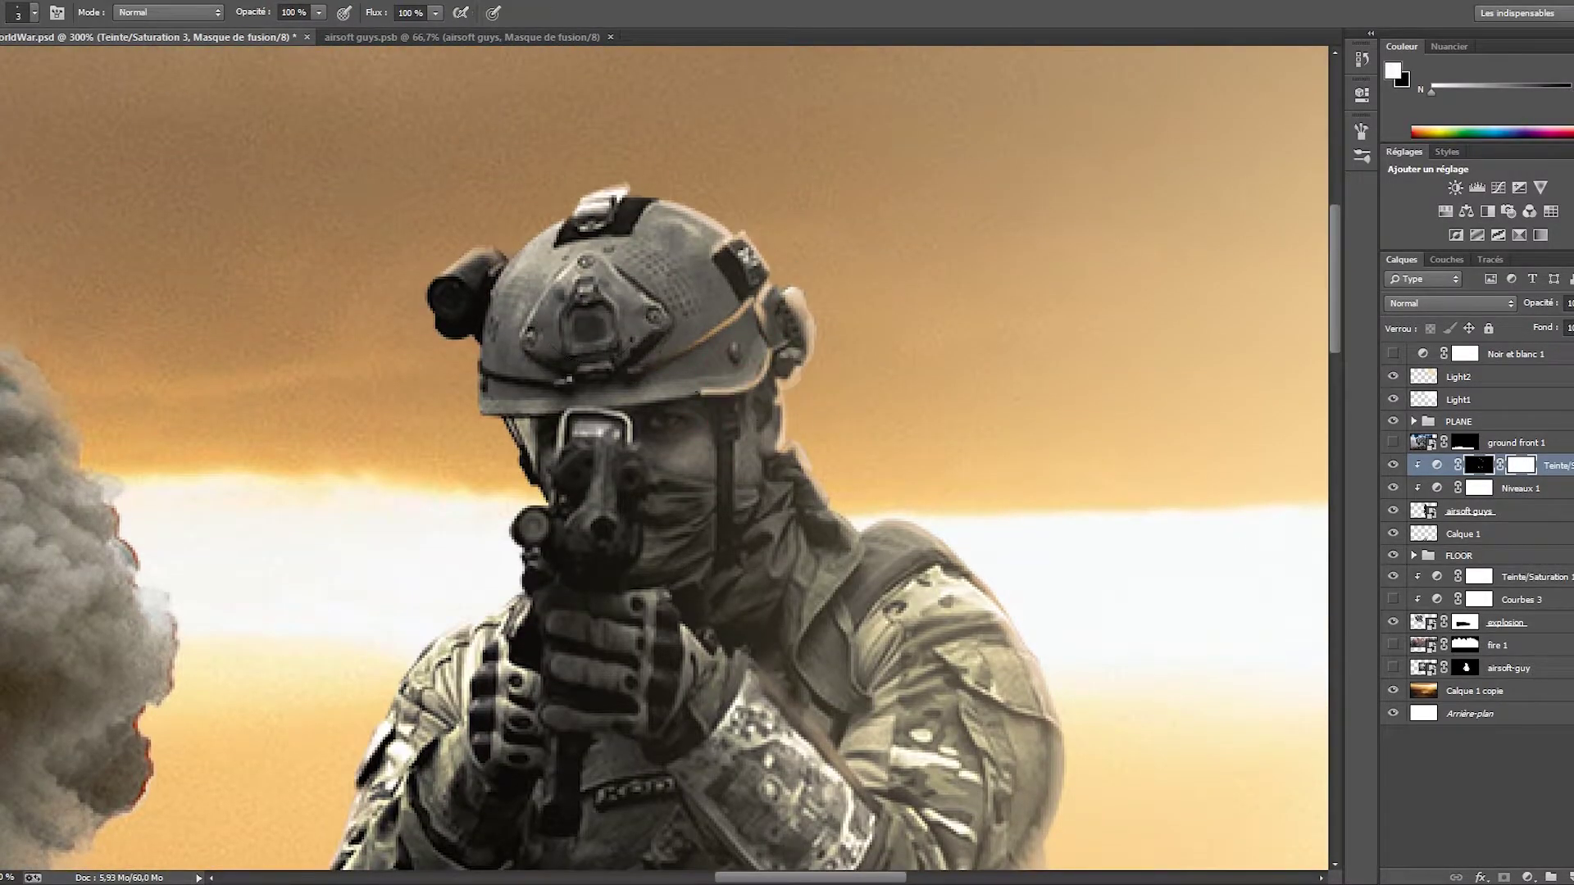
key("e")
scroll(664, 460, "down", 3)
key("ctrl+0")
- Add an Exposure layer with an inverted mask and paint it onto the soldier
right_click(1398, 474)
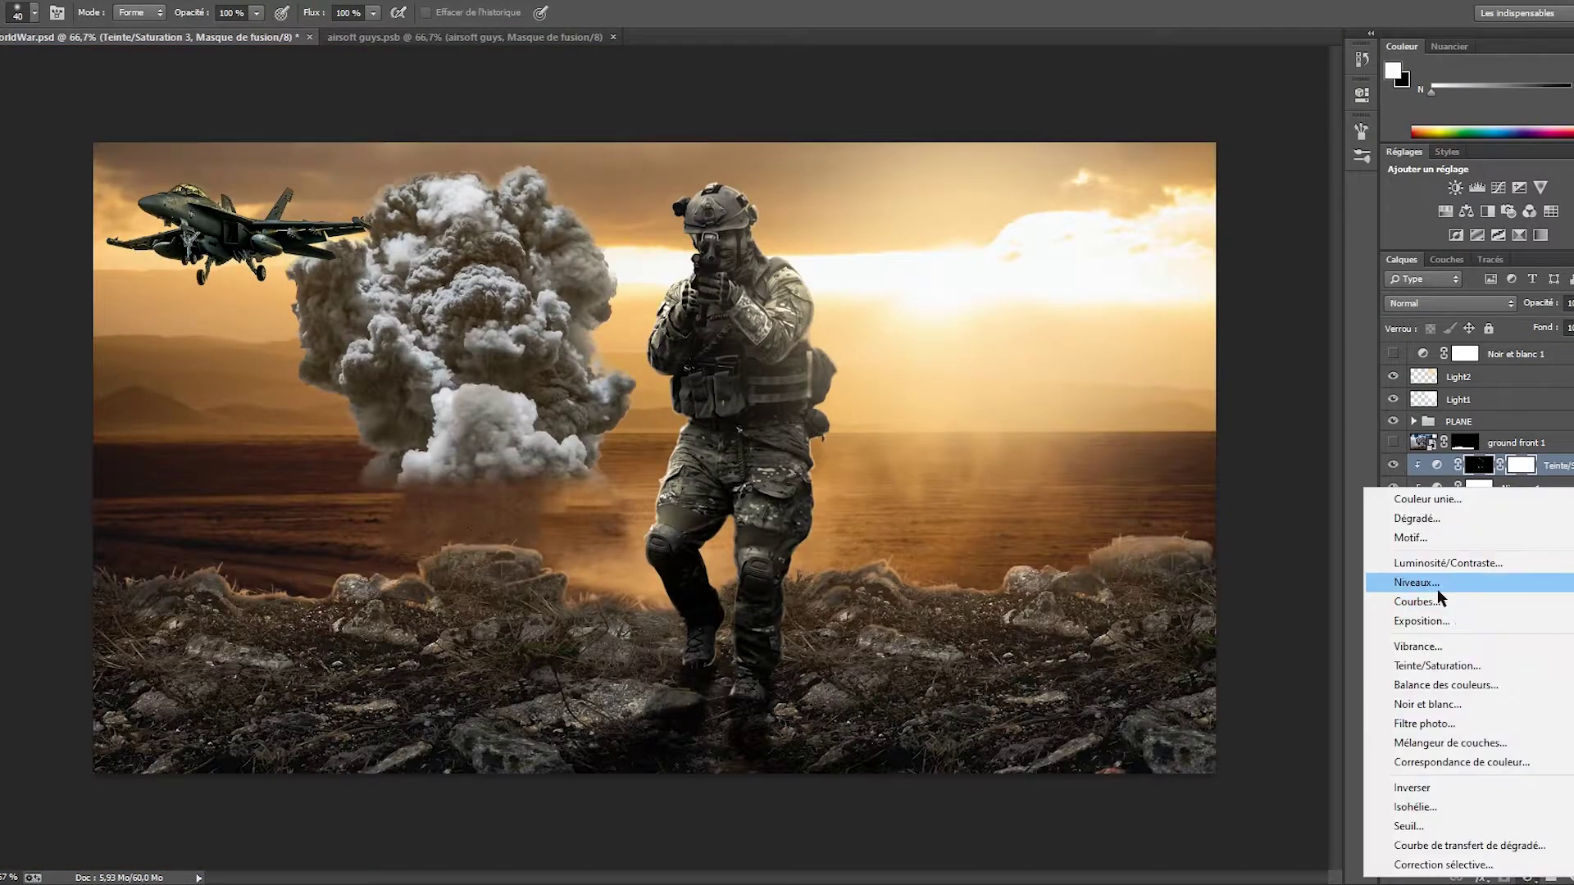
left_click(1443, 620)
key("b")
key("ctrl+i")
left_click_drag(770, 427, 731, 198)
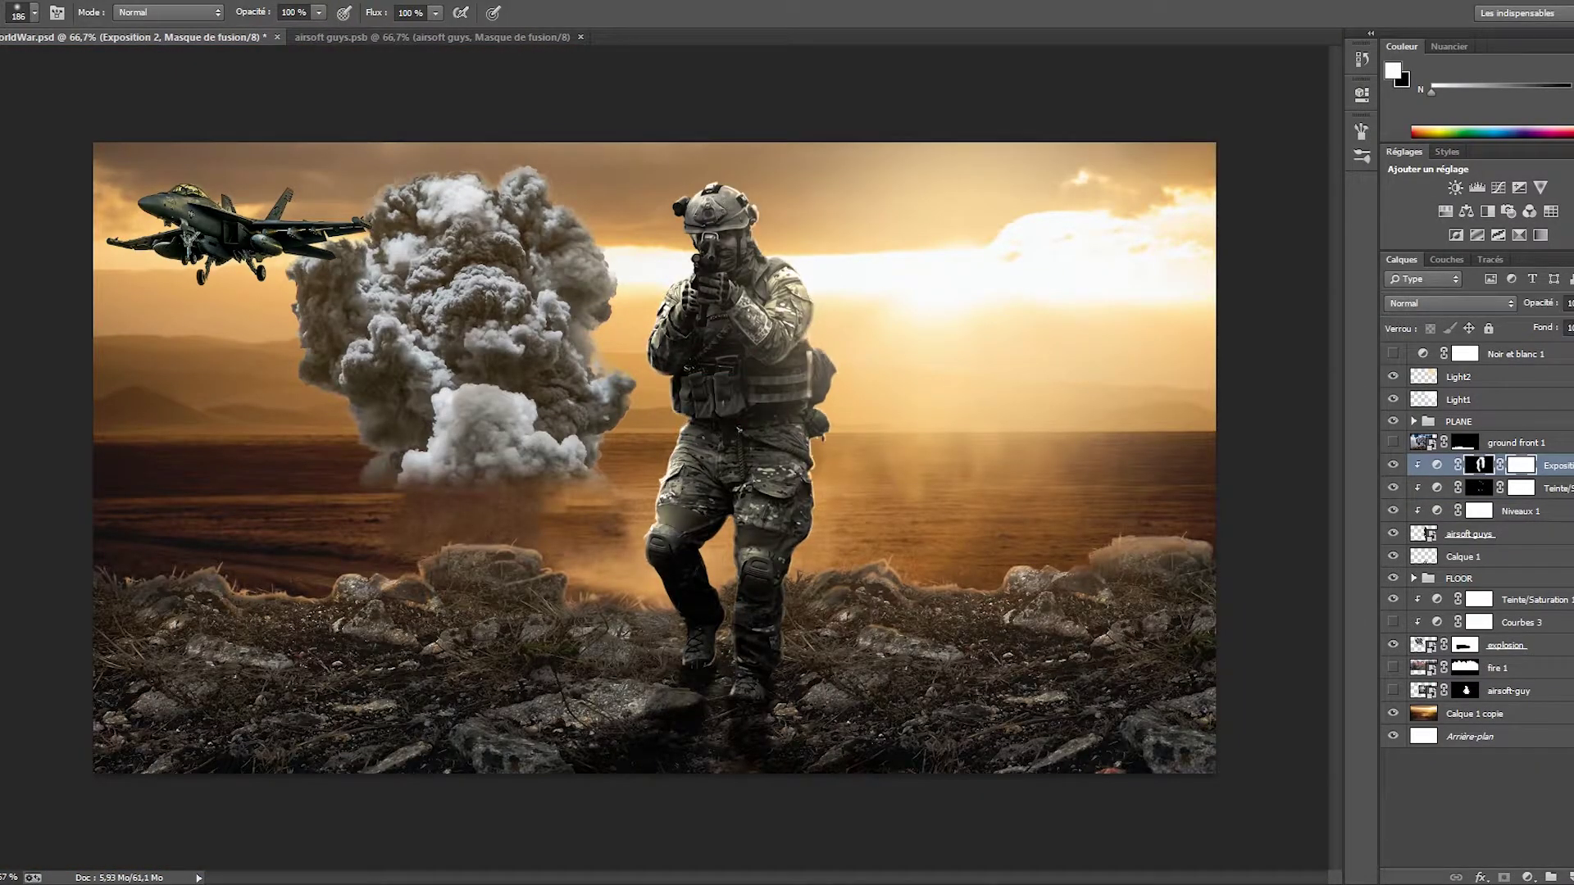
- Add a masked Exposure layer in the FLOOR group brightening the tops of the rocky ground
left_click(1413, 578)
left_click(1519, 188)
key("ctrl+i")
left_click_drag(328, 574, 934, 426)
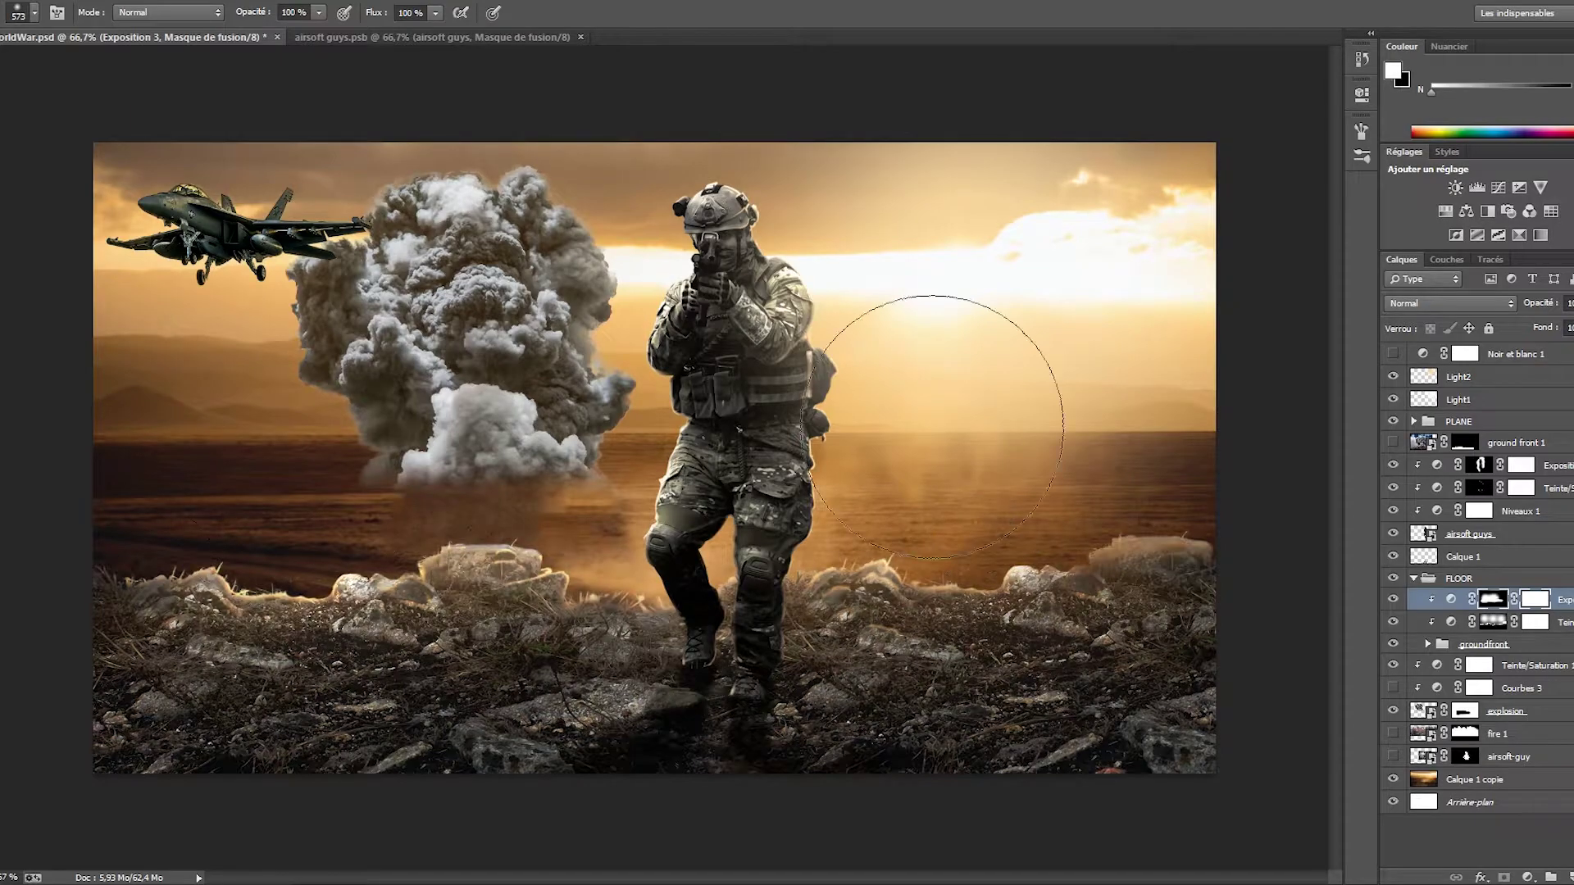
left_click(1413, 578)
left_click(1413, 421)
- Add a Curves layer and a colorized Hue/Saturation layer (Hue 34, inverted mask) for the jet
left_click(1498, 188)
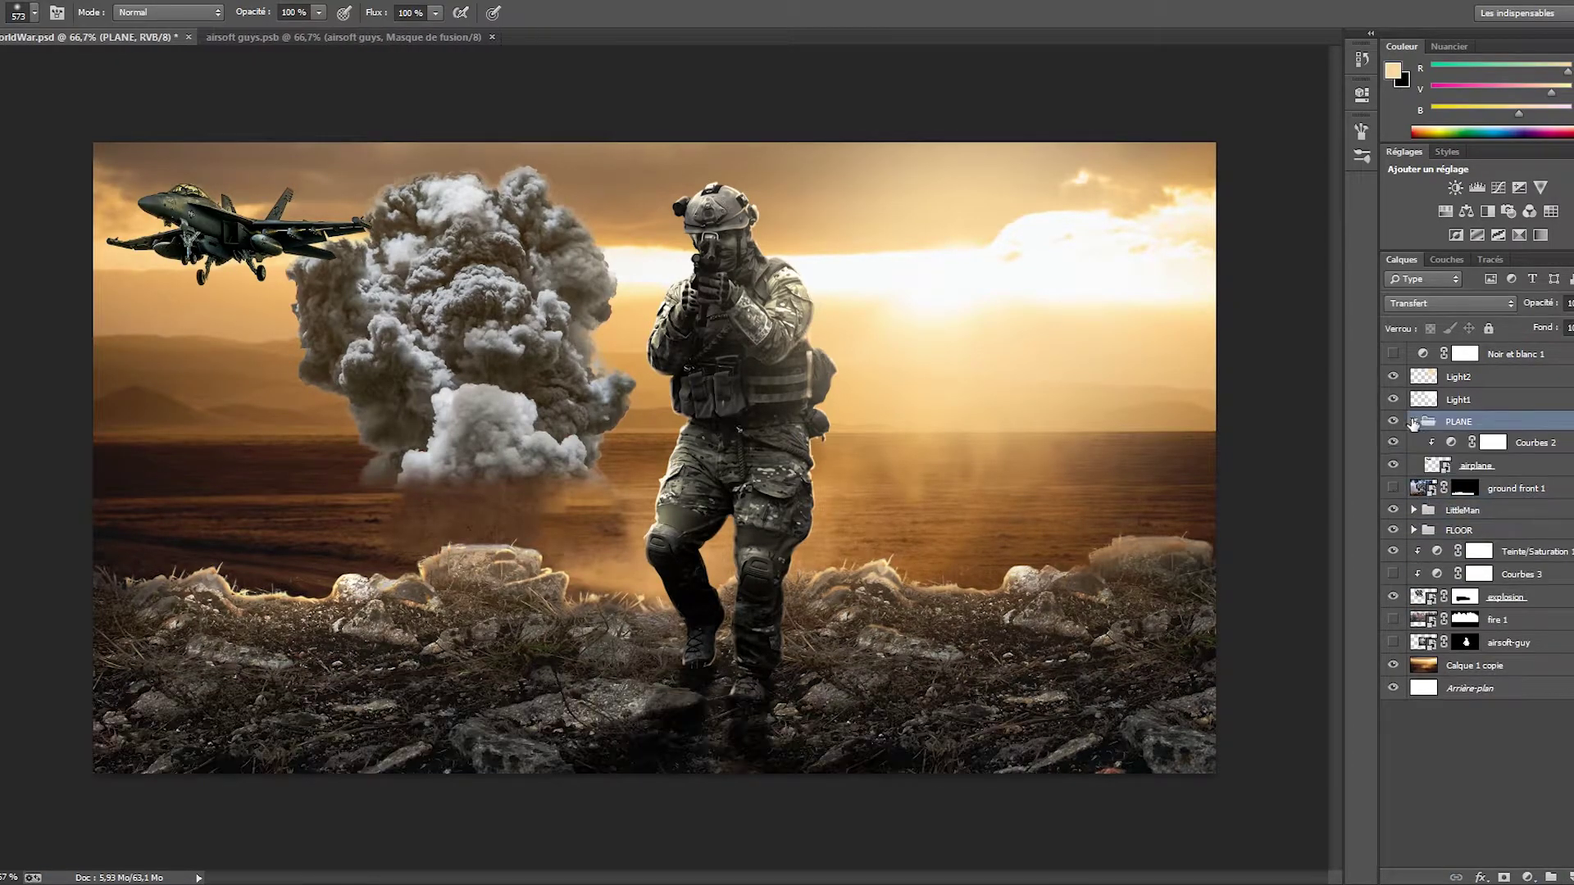
left_click(1526, 877)
left_click(1437, 663)
left_click(1186, 297)
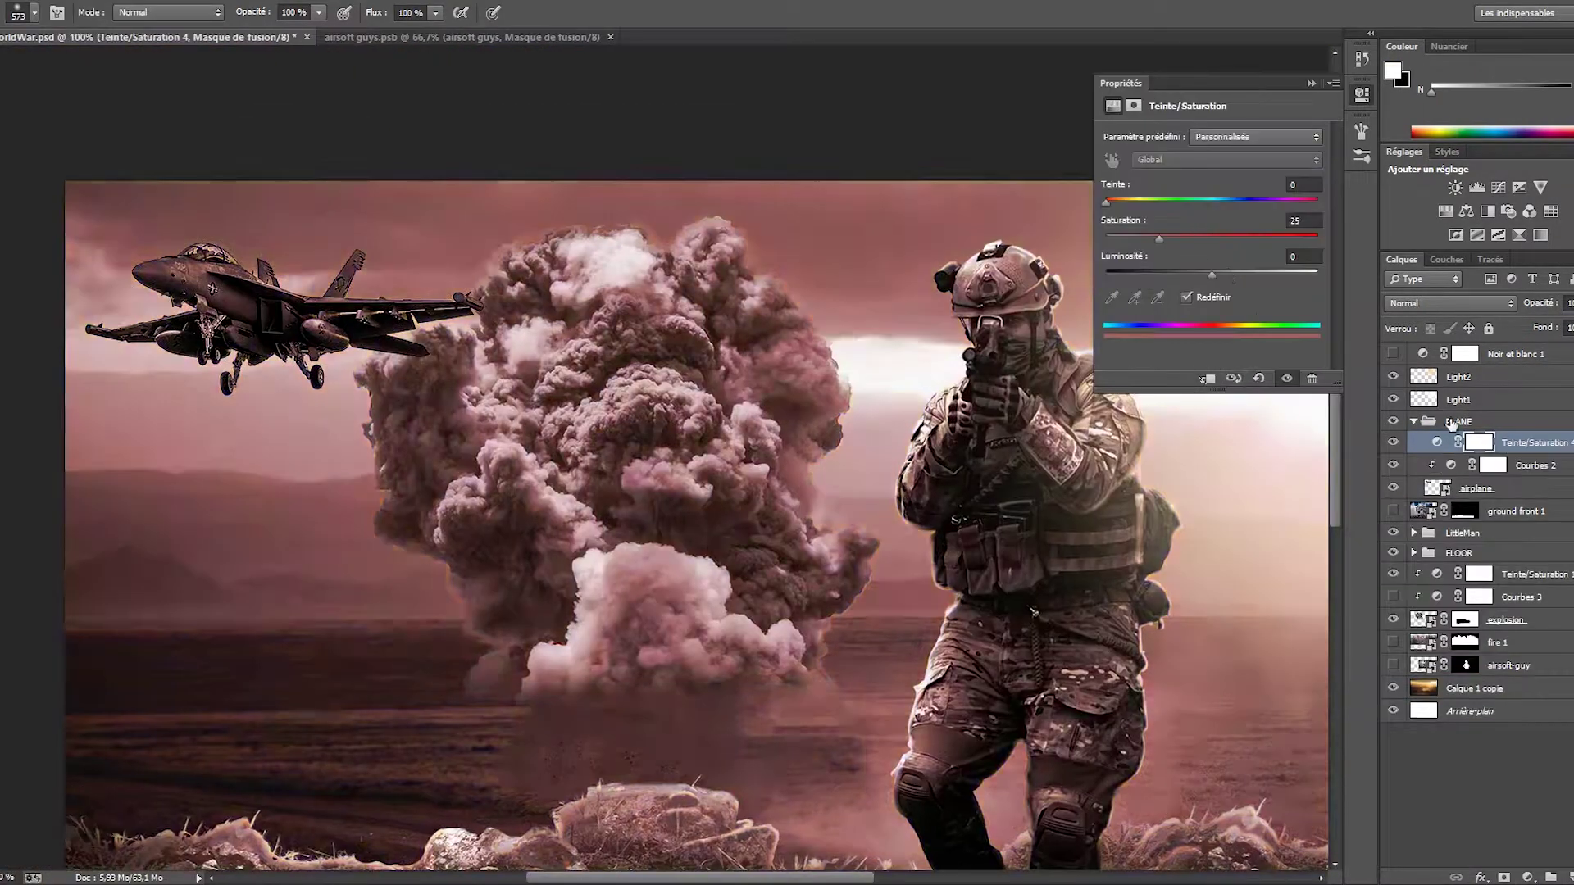
left_click_drag(1107, 199, 1132, 202)
key("ctrl+i")
- Paint the jet tint mask along the jet's edges, then zoom back to the full composition
key("ctrl+plus")
key("ctrl+plus")
key("ctrl+plus")
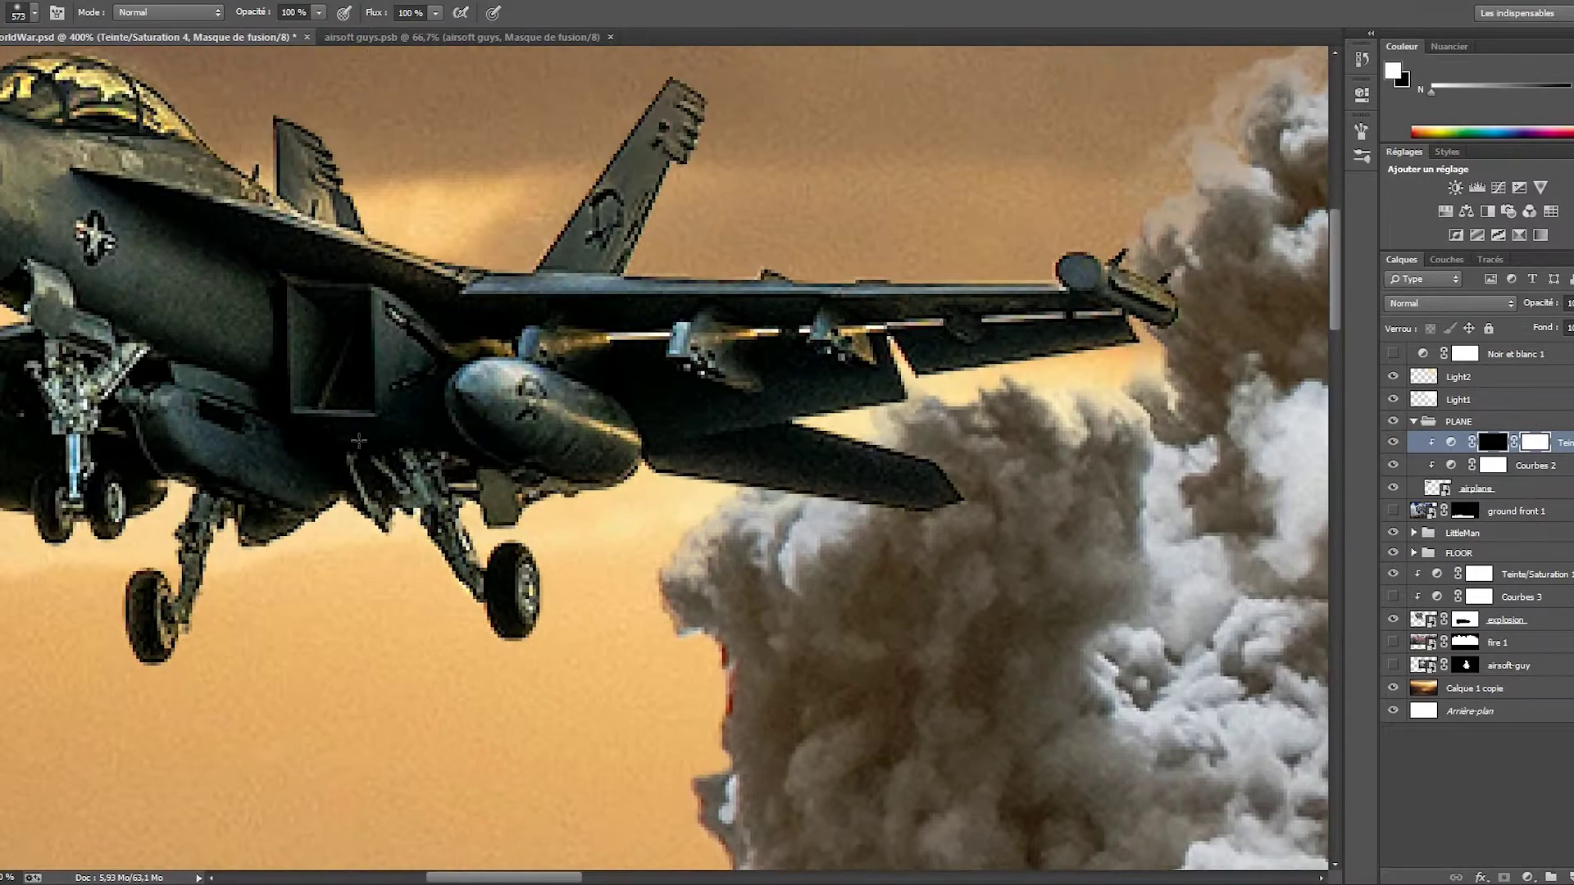
left_click_drag(1016, 364, 1238, 433)
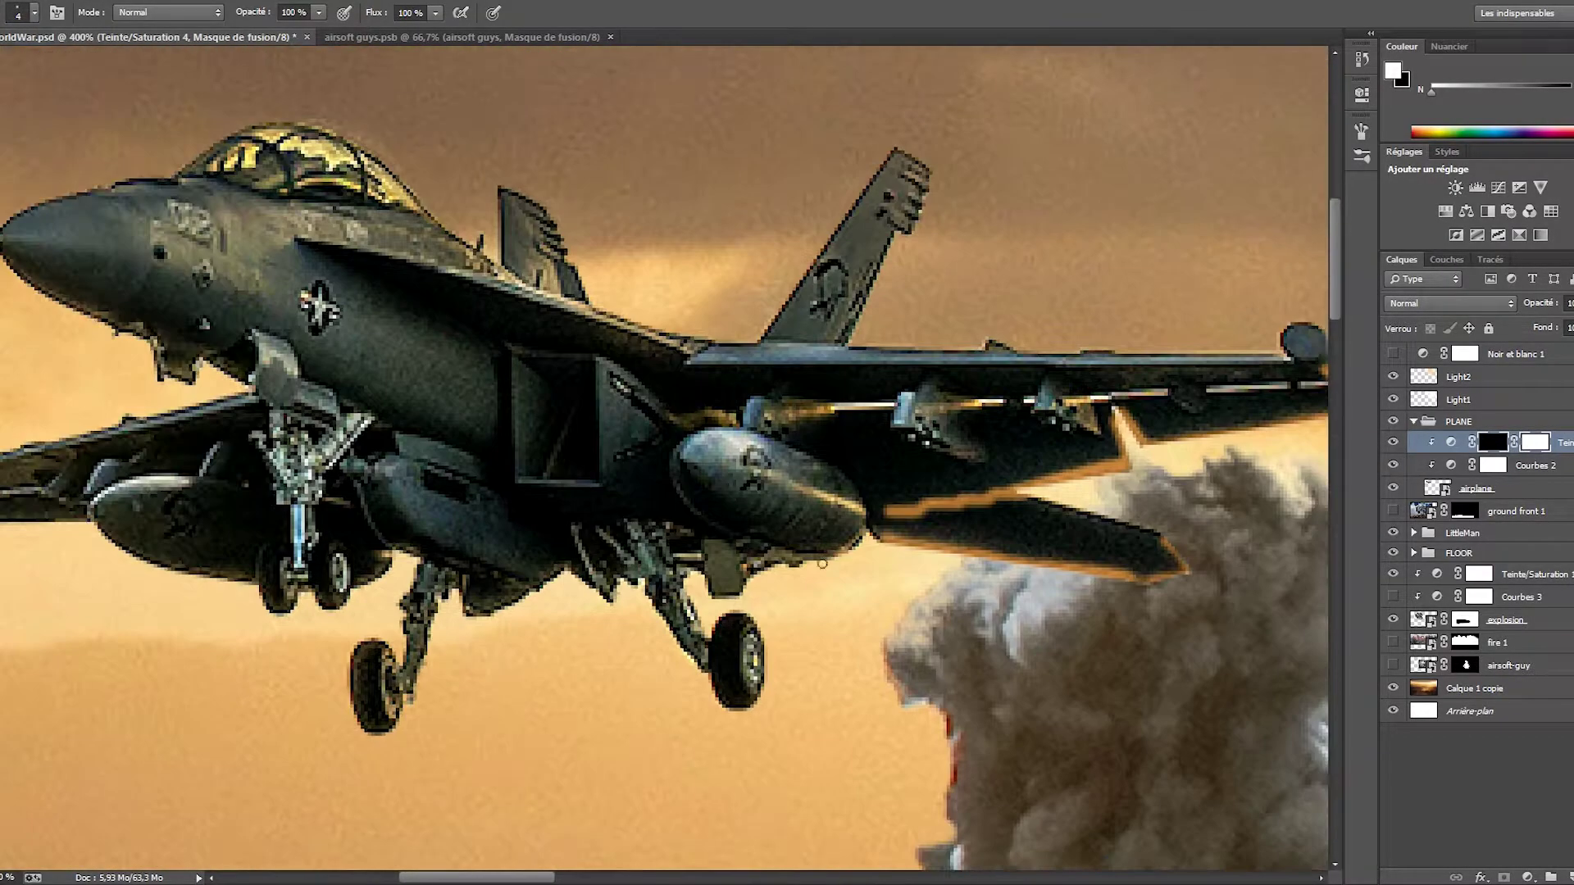
mouse_move(656, 492)
left_mouse_down()
mouse_move(655, 385)
mouse_move(738, 328)
left_mouse_up()
key("ctrl+minus")
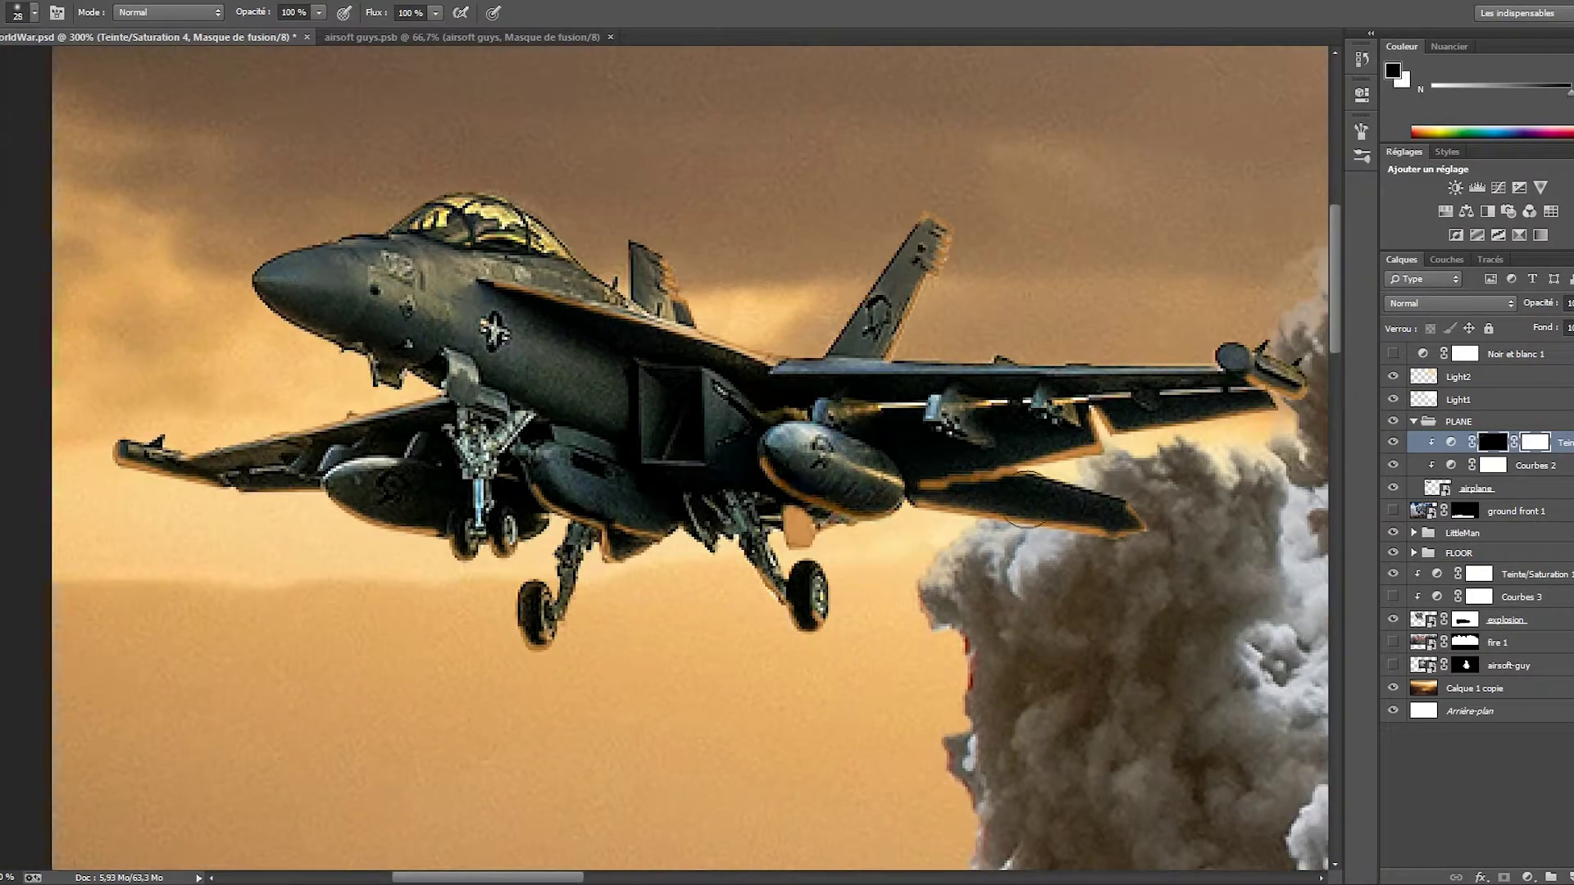
key("ctrl+minus")
key("ctrl+minus")
key("ctrl+minus")
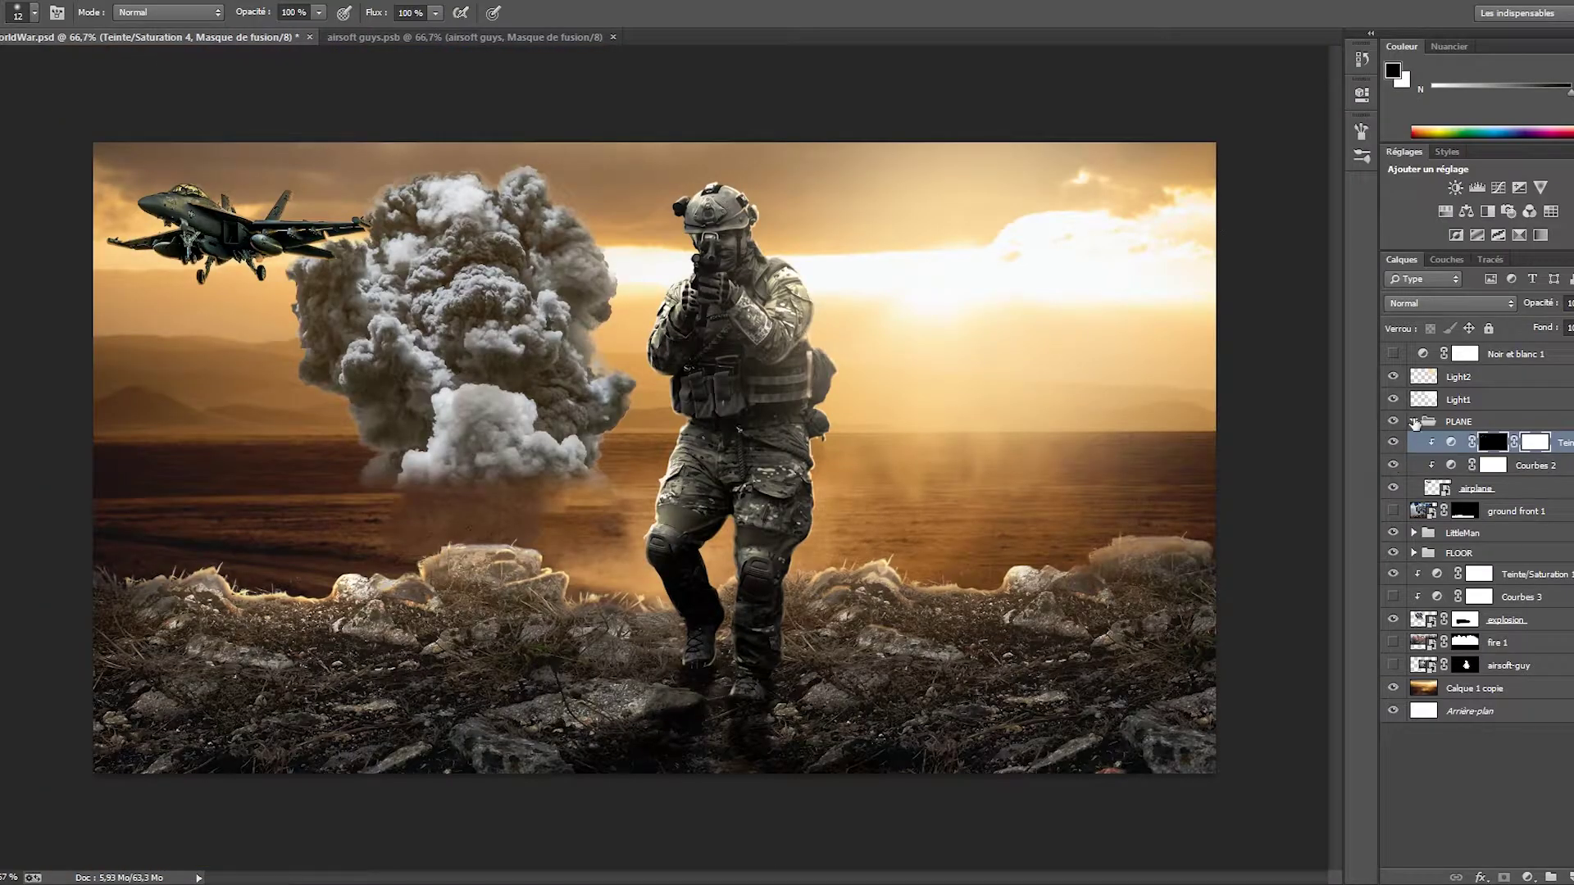
left_click(1415, 422)
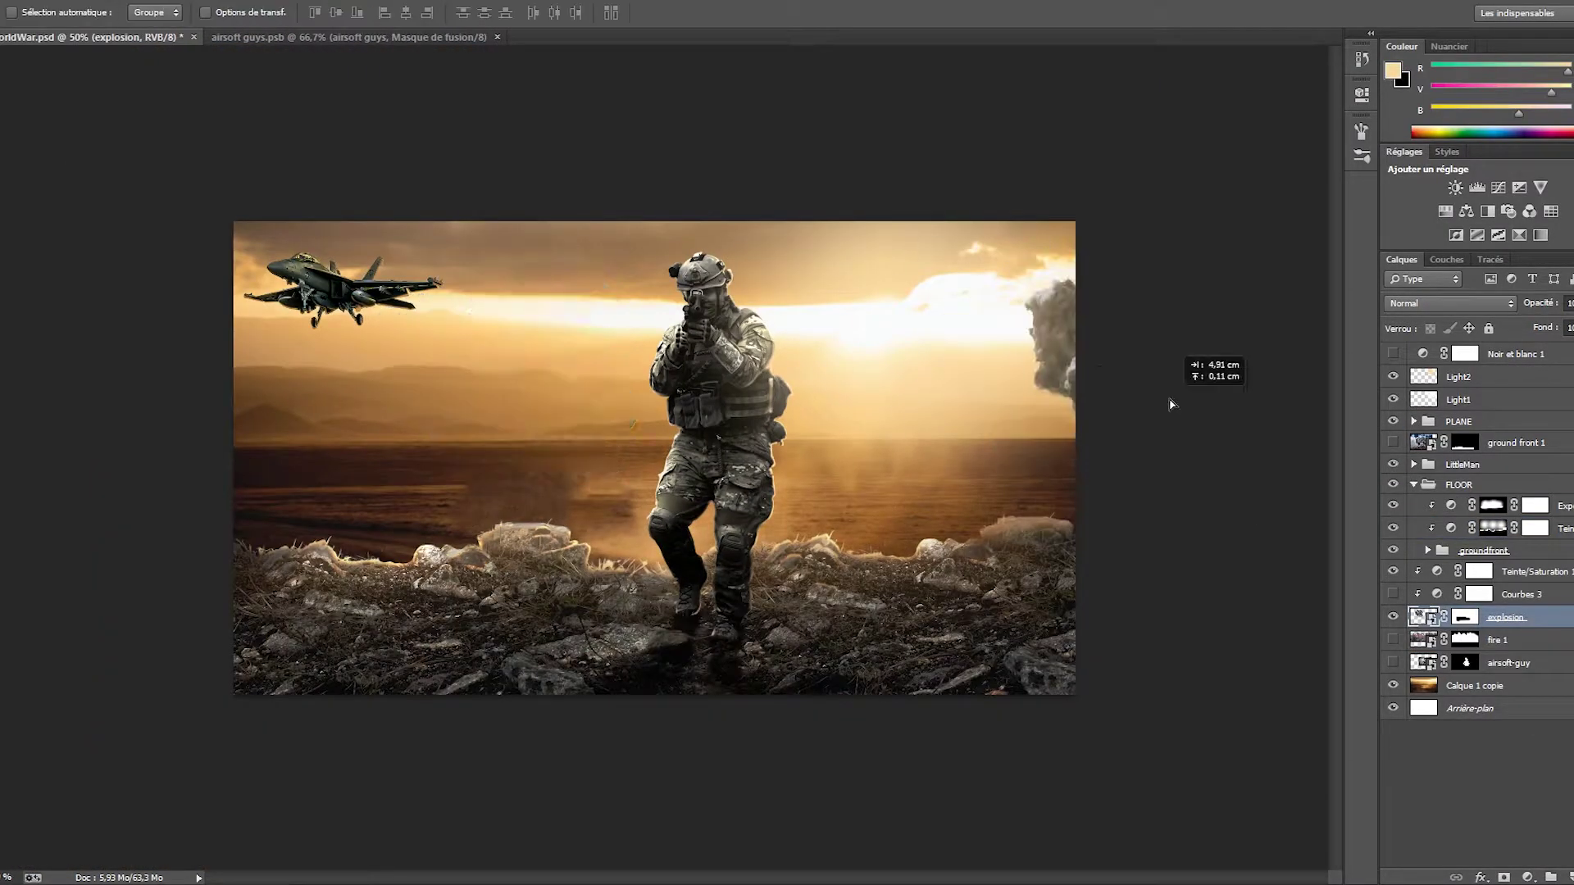
- Move the explosion cloud toward the centre-left of the scene
left_click_drag(1170, 405, 565, 545)
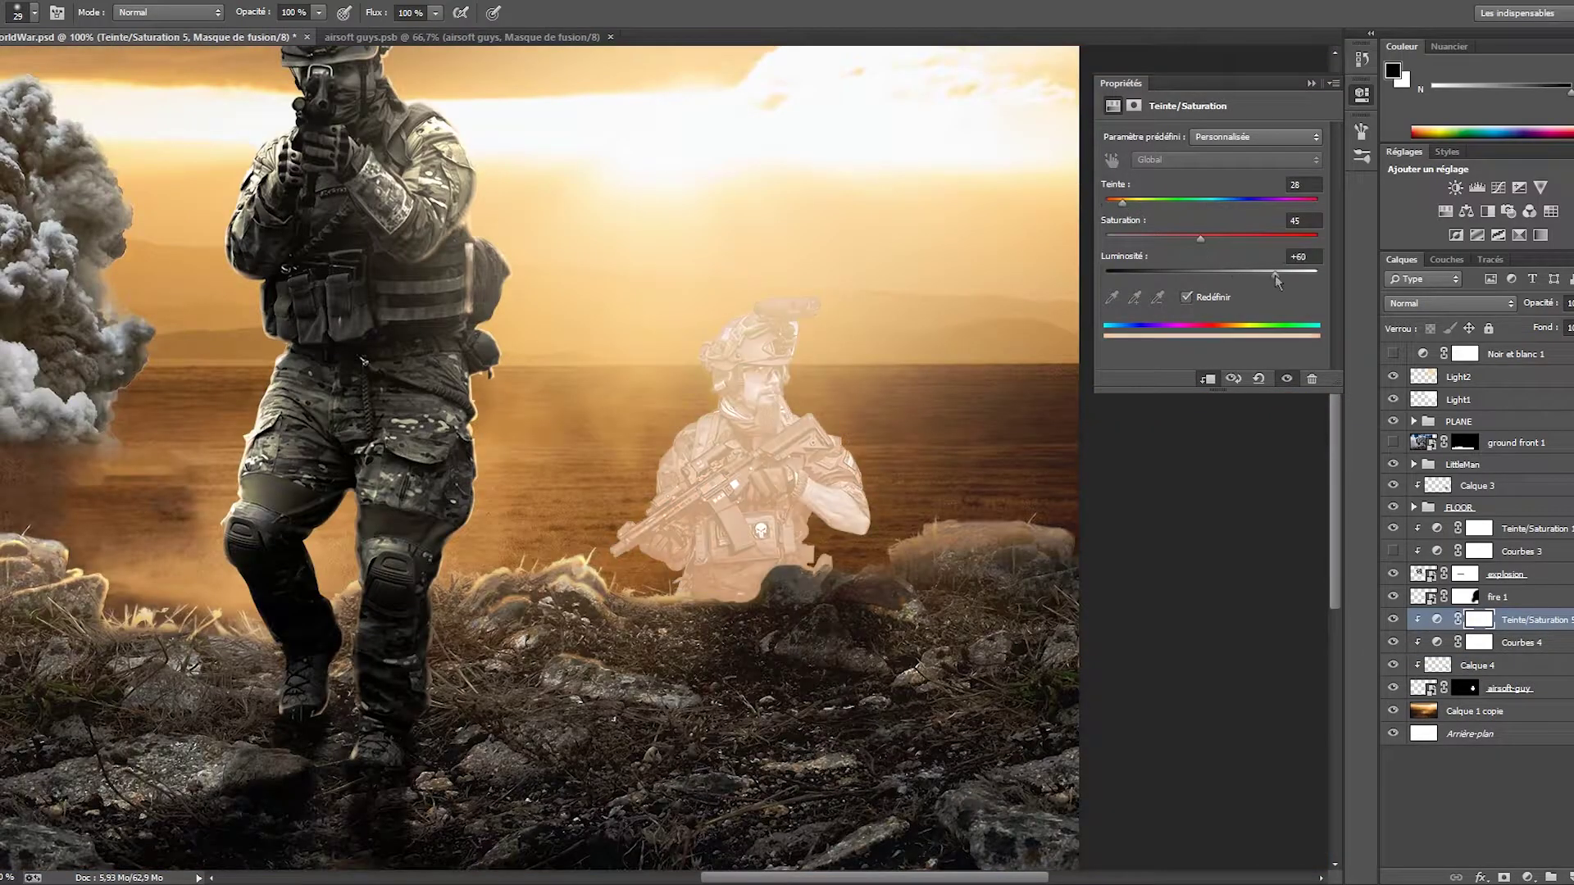
scroll(913, 431, "down", 2)
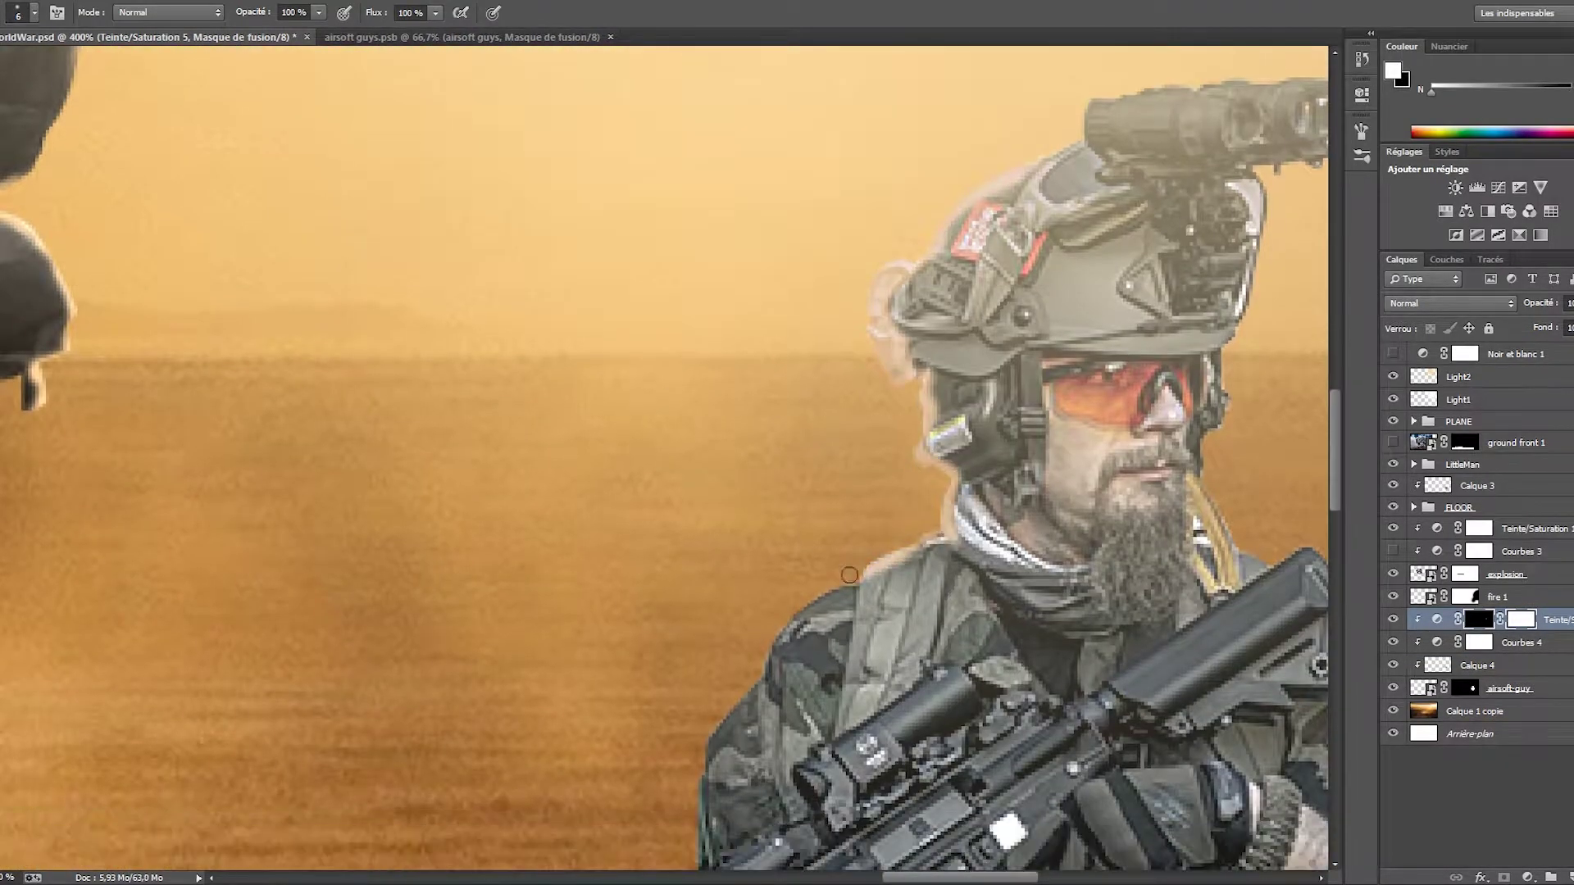
scroll(869, 497, "down", 2)
scroll(825, 562, "down", 2)
scroll(782, 627, "down", 2)
scroll(738, 693, "down", 3)
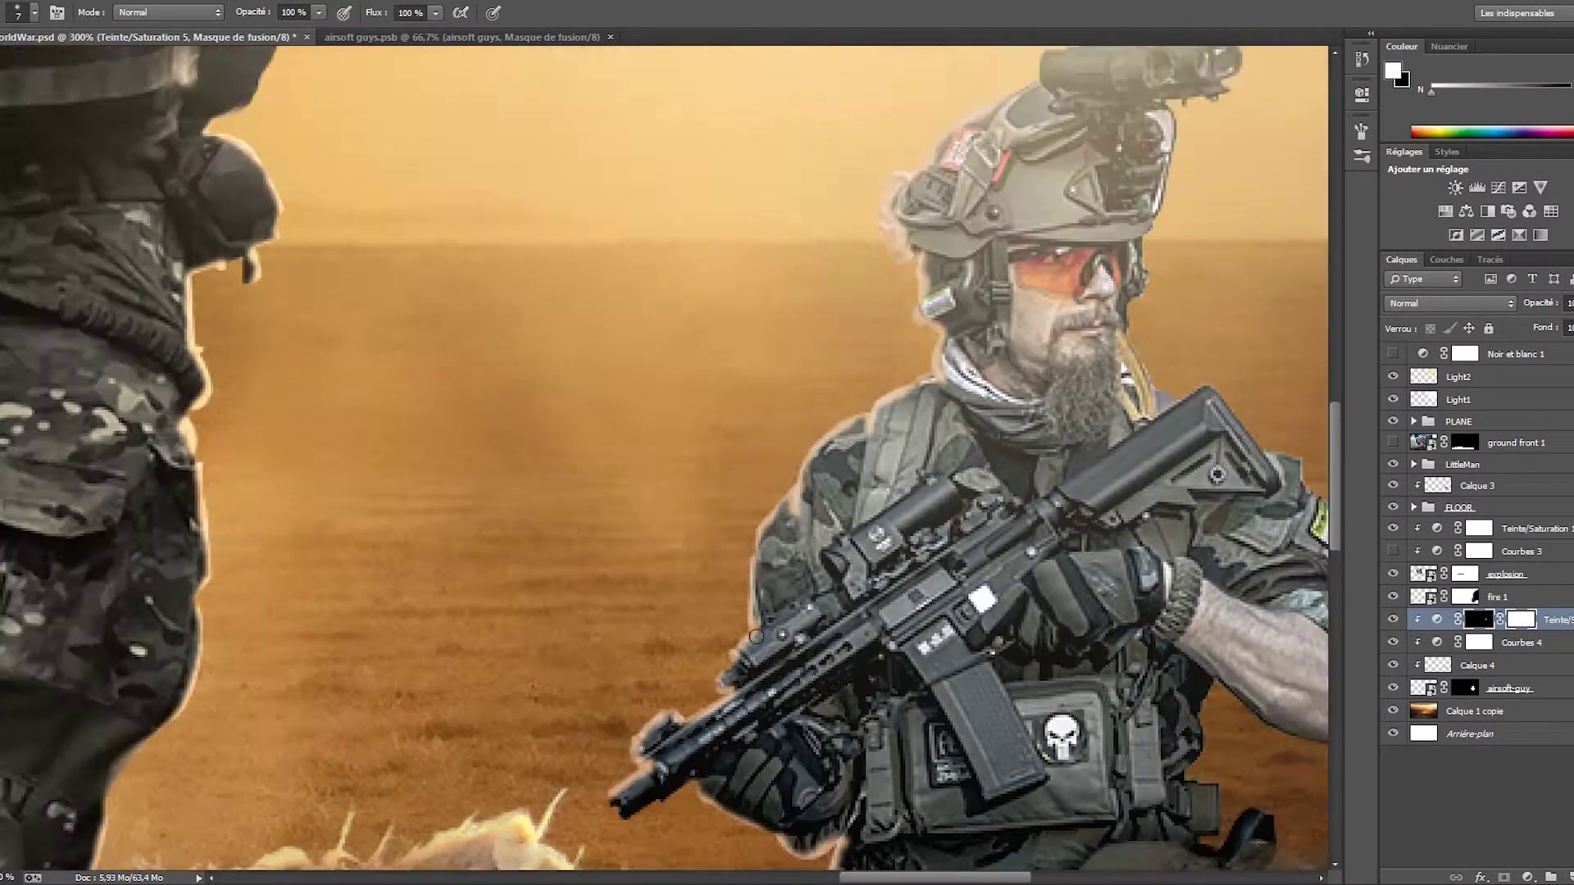
scroll(738, 693, "down", 1)
scroll(893, 450, "up", 2)
scroll(894, 450, "up", 1)
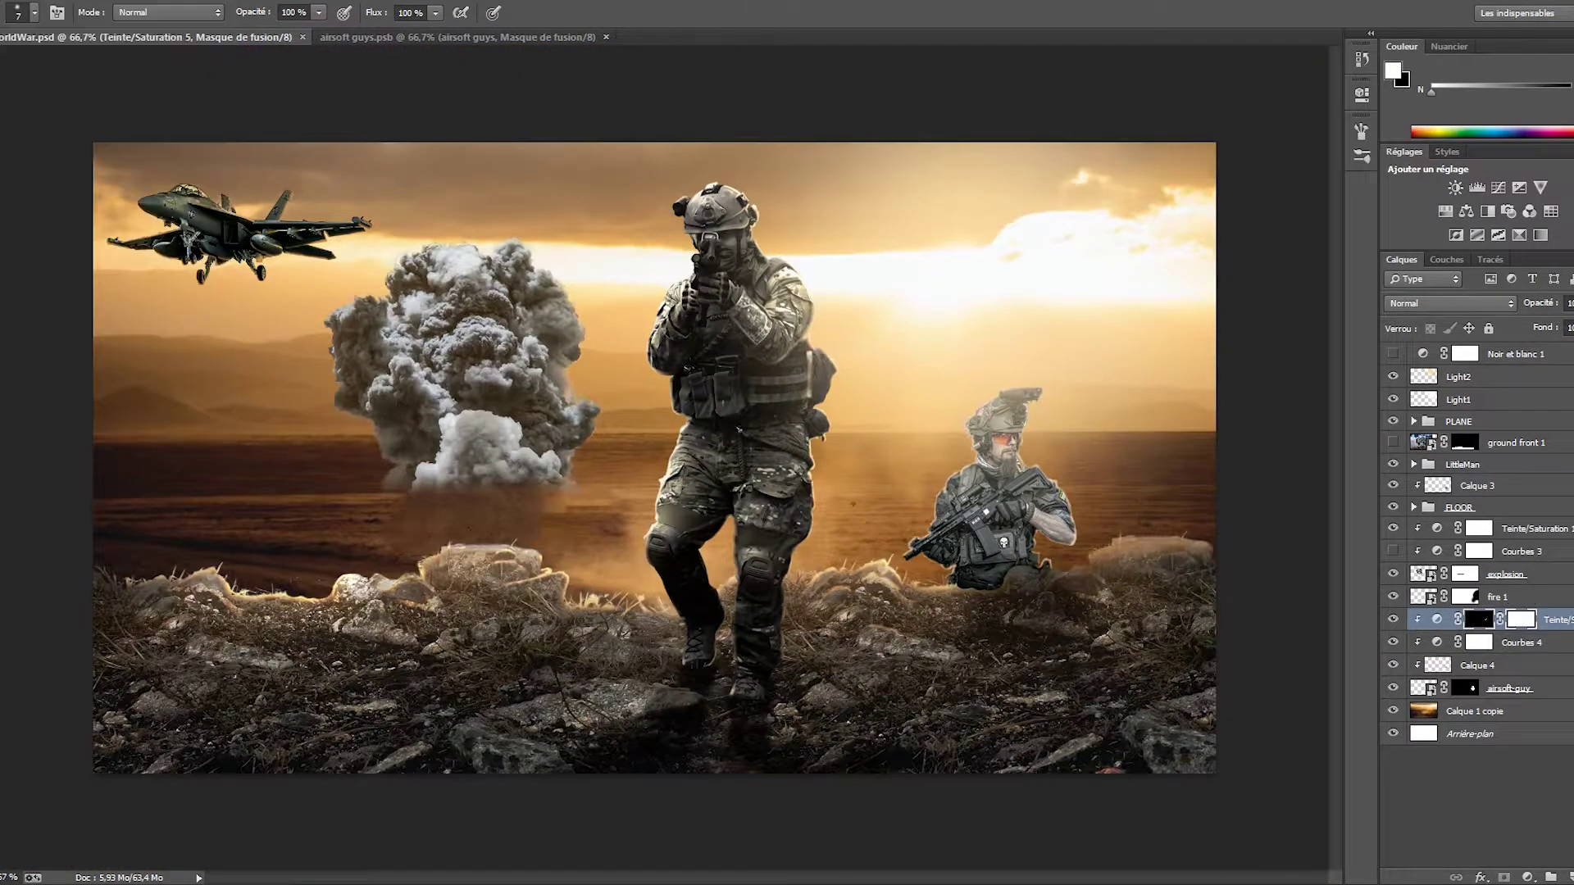
- Darken the smaller soldier with a clipped Exposure of -1.71, then group and rename his layers
left_click(1527, 877)
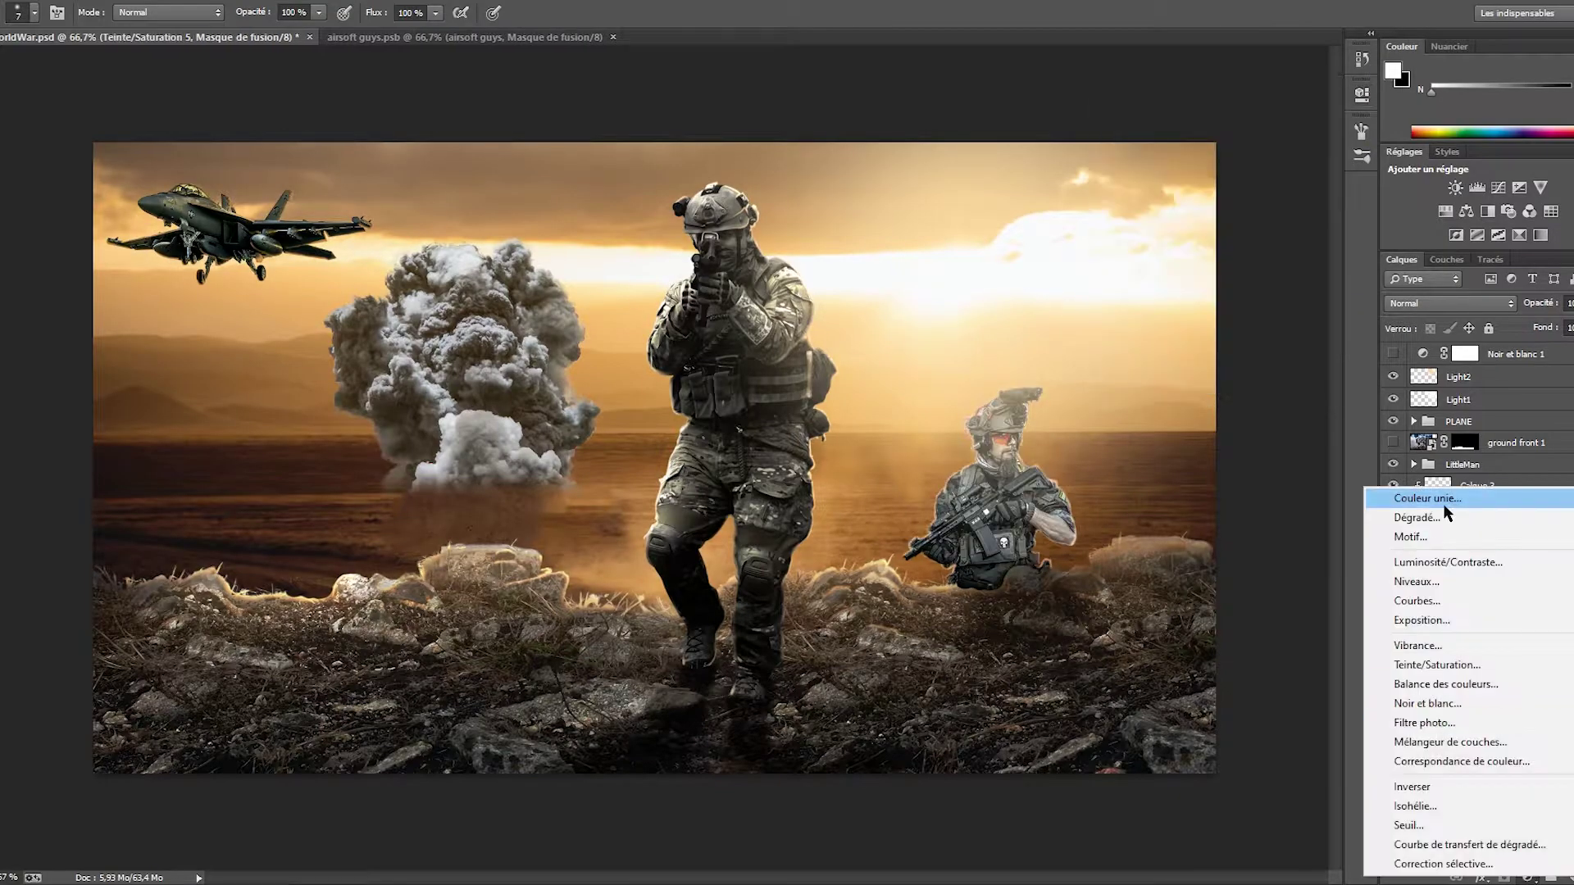
left_click(1394, 640)
left_click_drag(1212, 180, 1184, 184)
key("ctrl+alt+g")
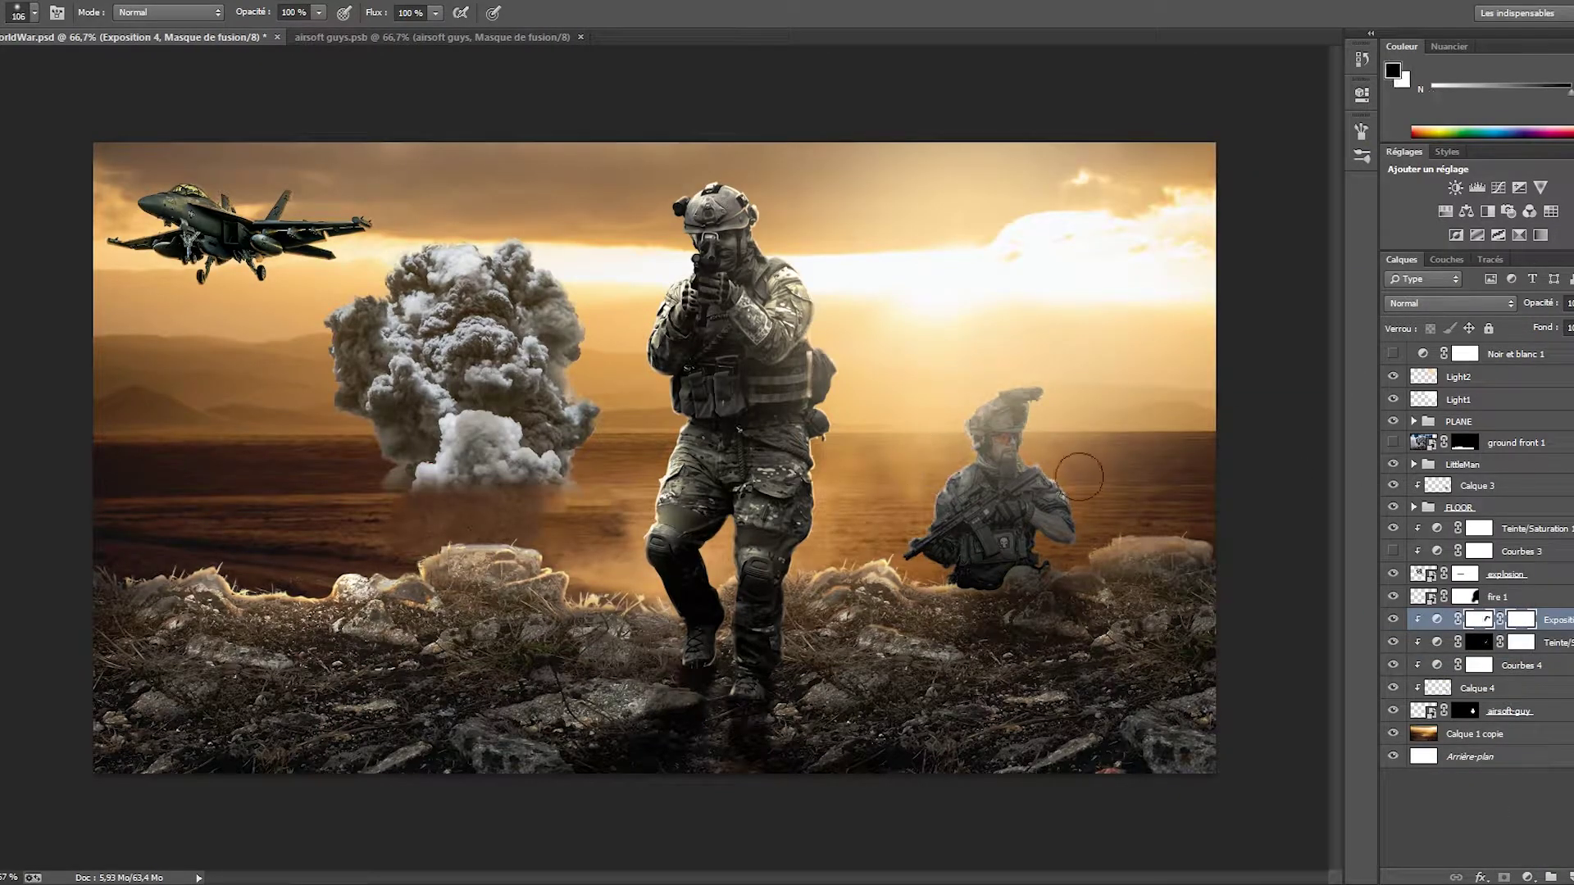
key("ctrl+shift+alt+n")
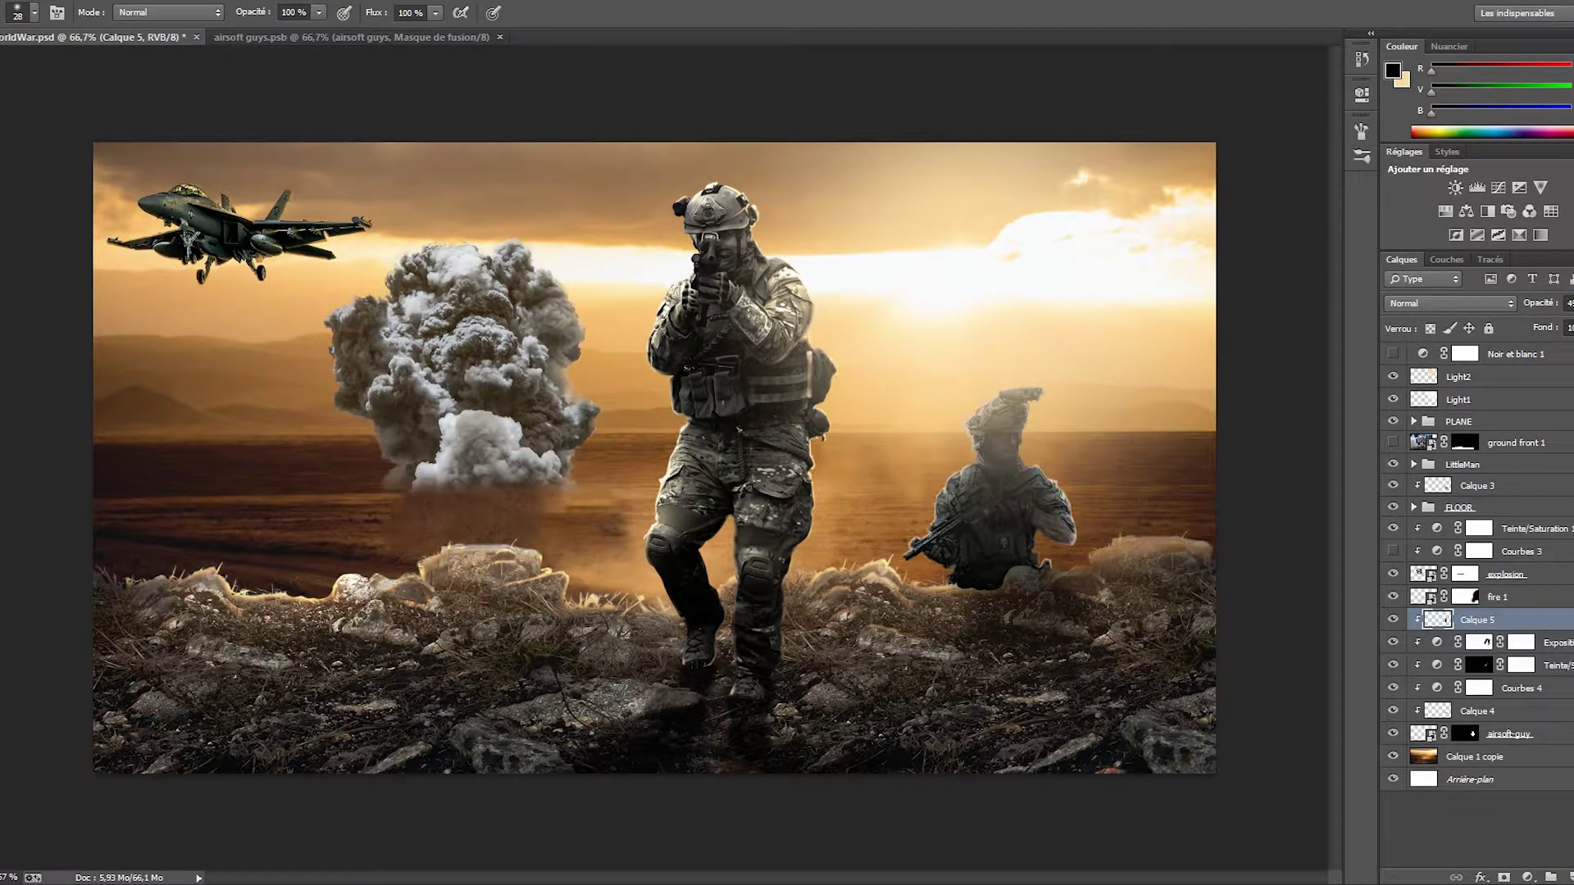
left_click(1508, 733, "shift")
key("ctrl+g")
double_click(1465, 620)
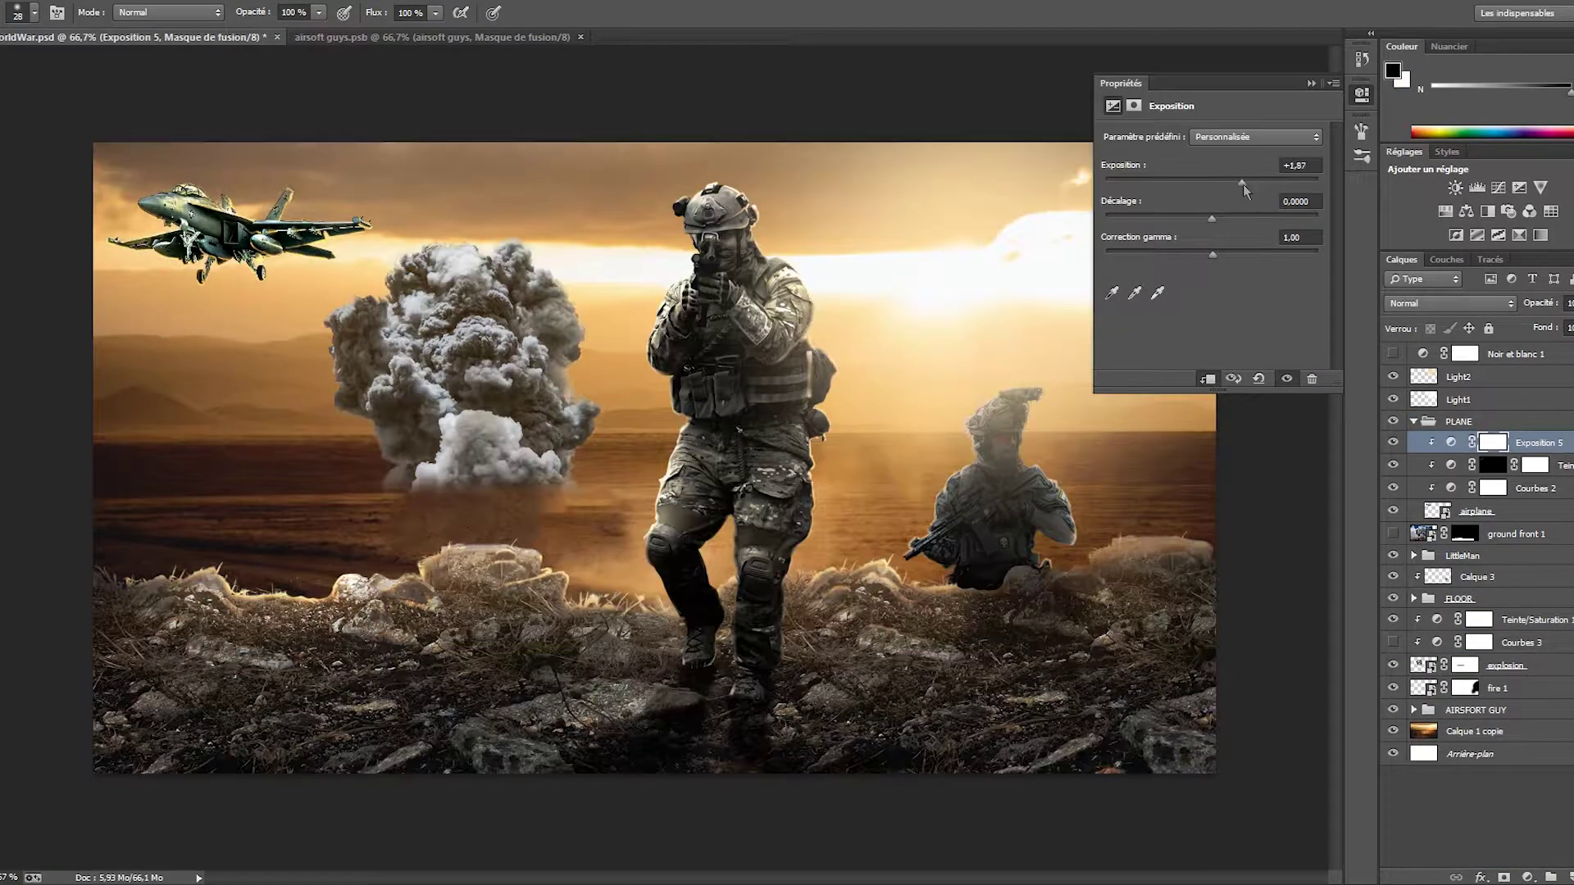
- Add a Brightness/Contrast adjustment to the plane and tidy loose layers into groups
left_click(1527, 877)
left_click(1434, 585)
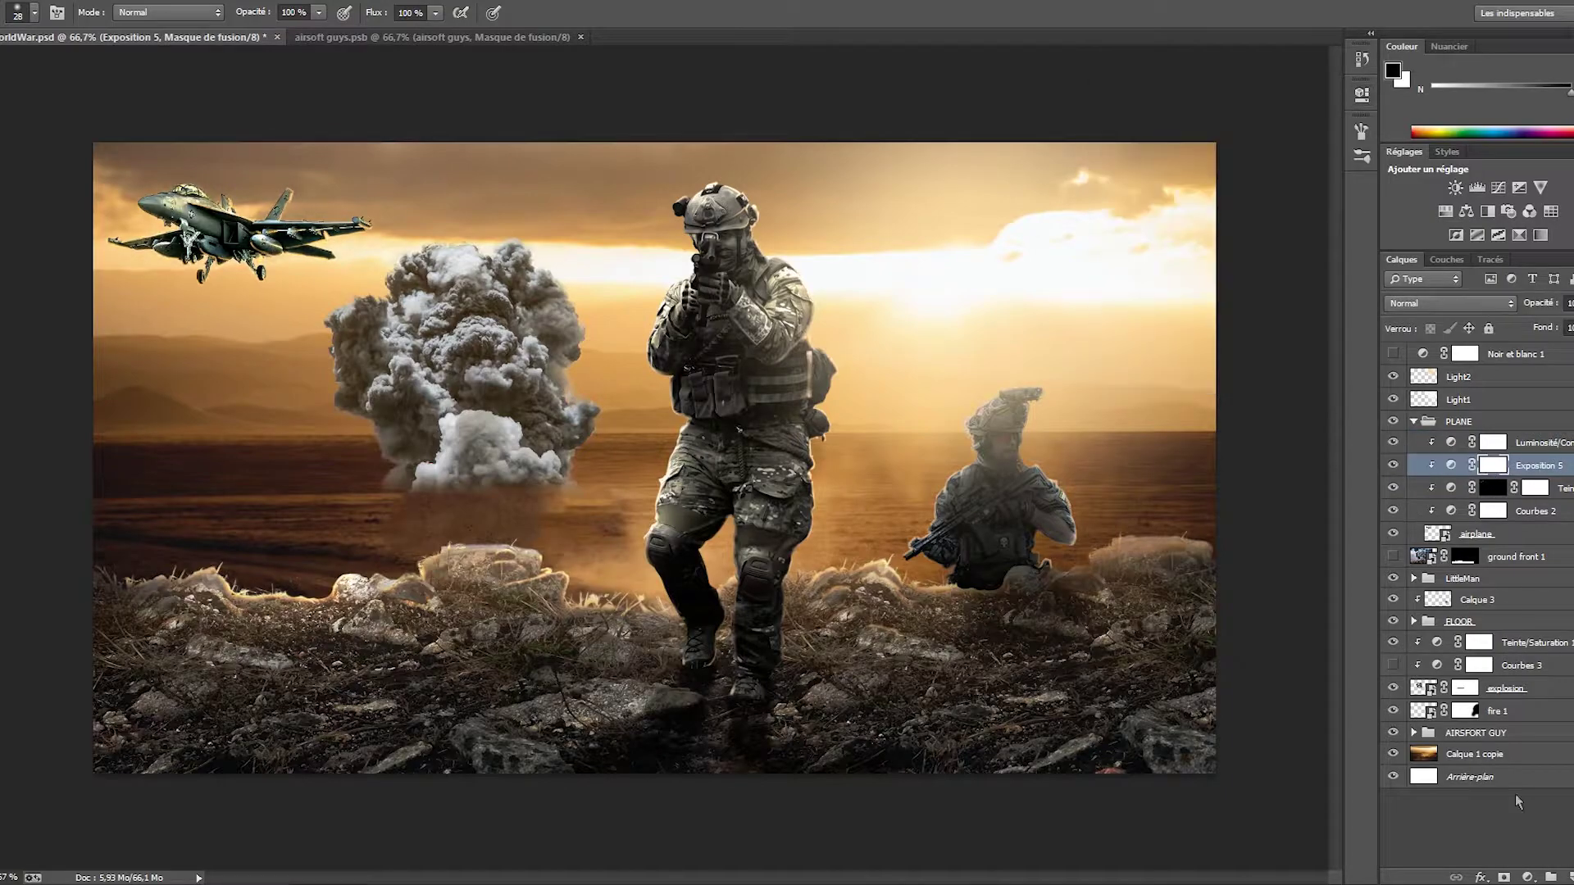
key("x")
scroll(238, 229, "up", 3)
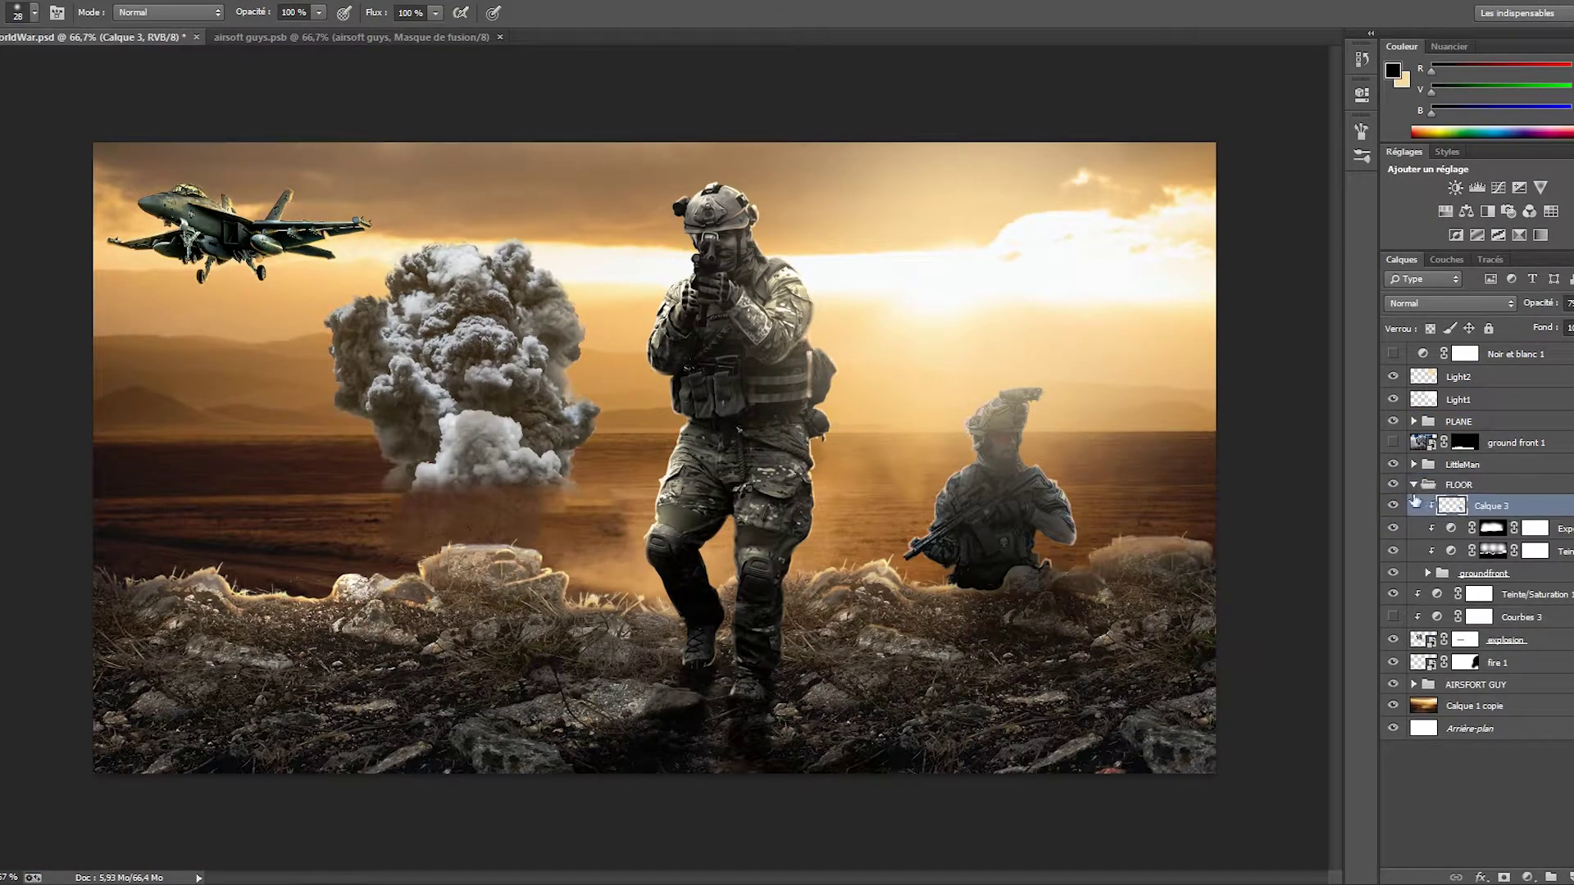
left_click(1393, 528)
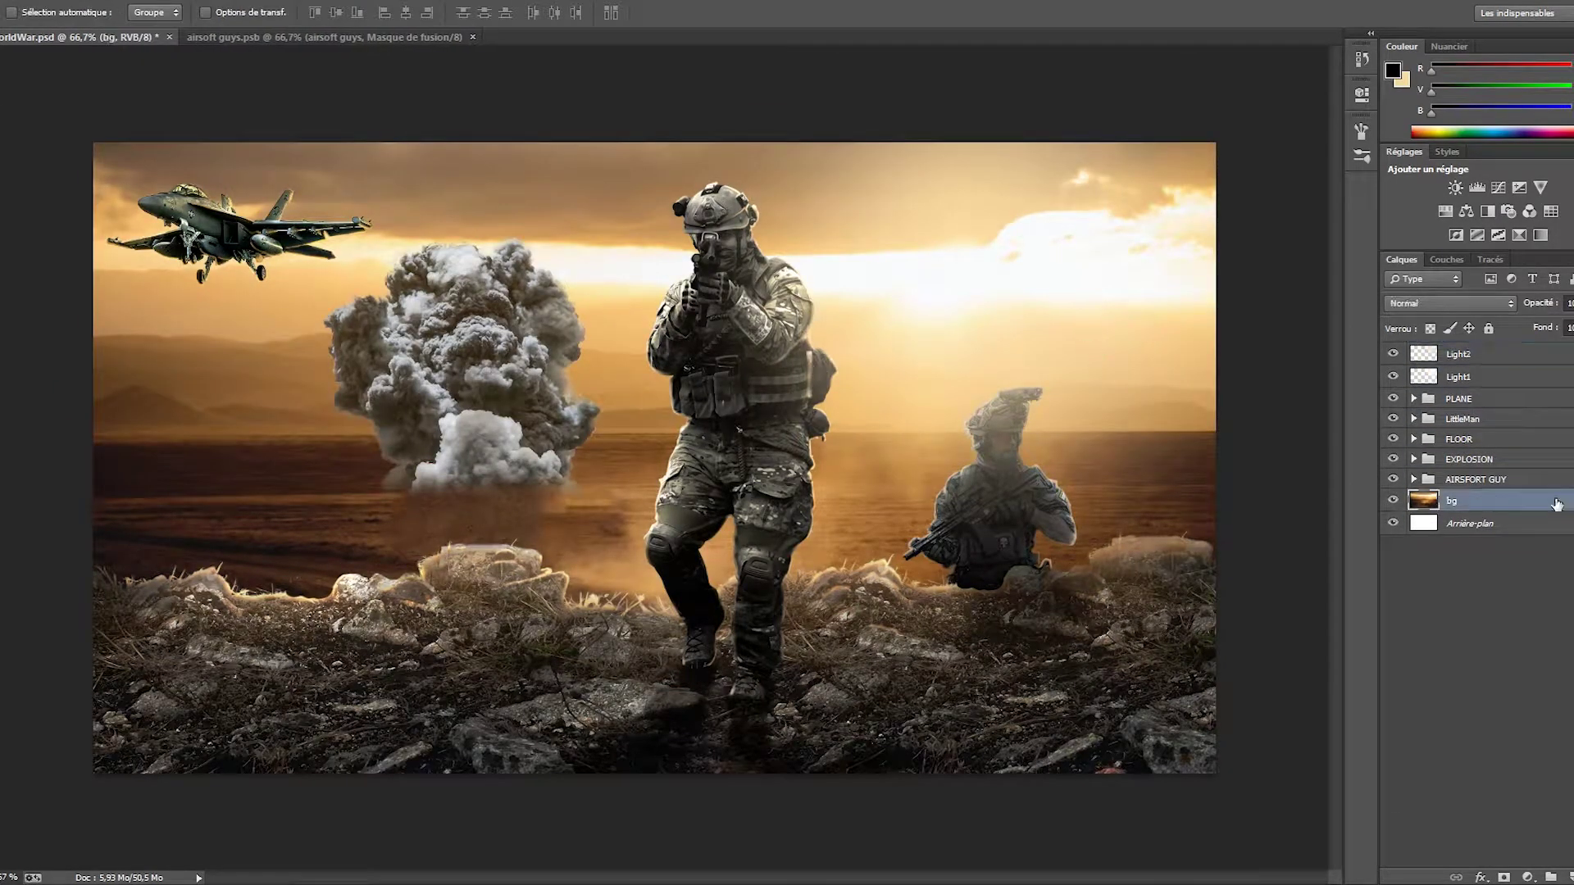
- Apply a Tilt-Shift blur to the background, with the focus band moved down toward the rocks
right_click(1502, 506)
left_click(1394, 323)
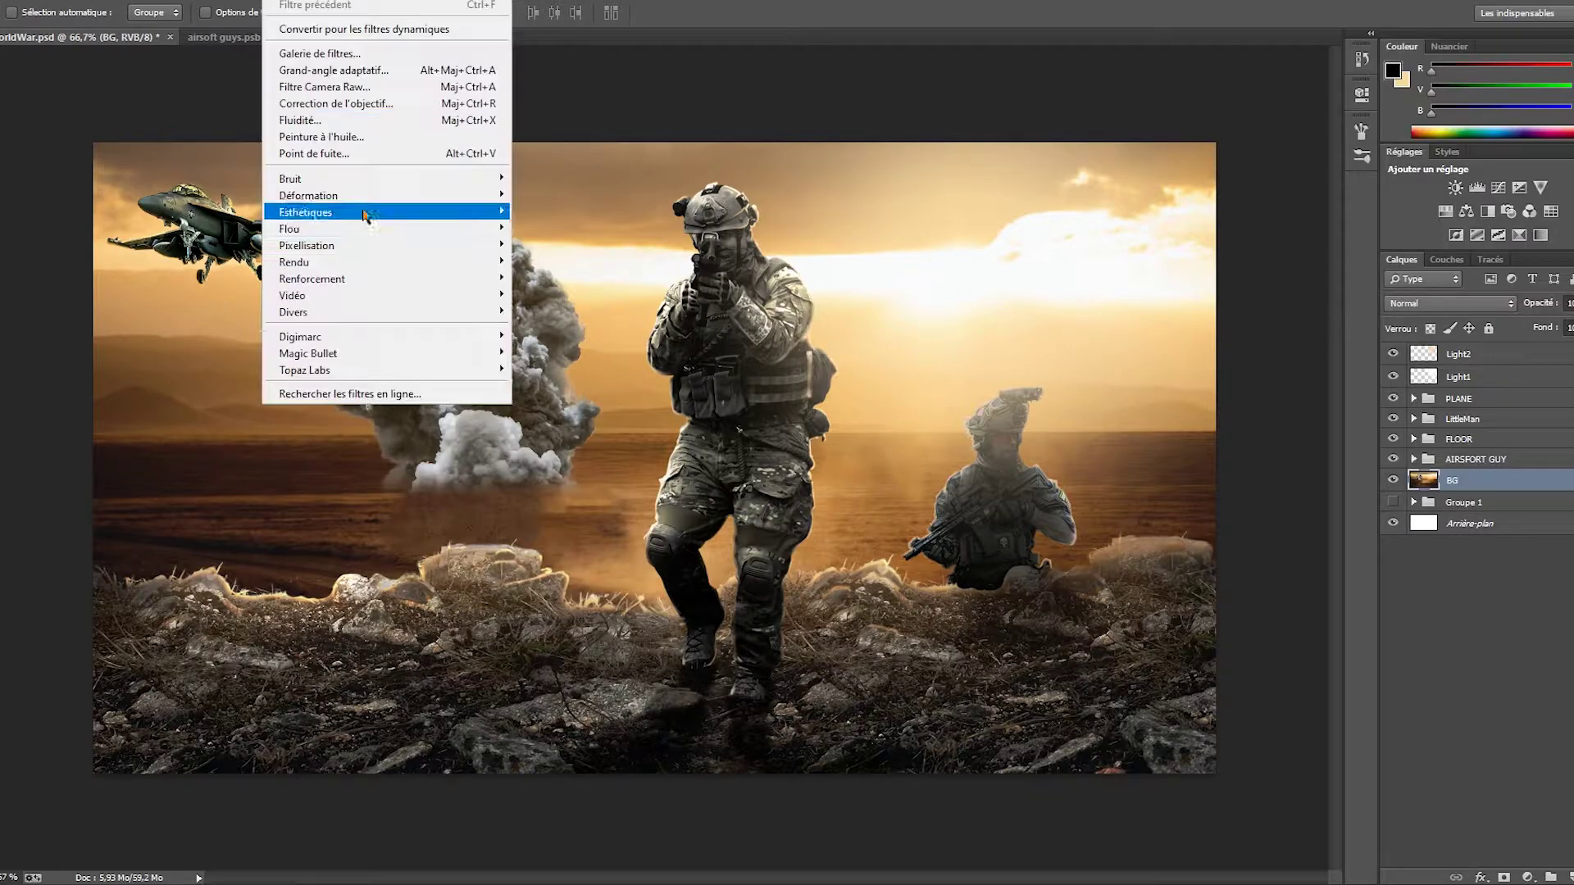
left_click(705, 246)
left_click_drag(659, 458, 659, 642)
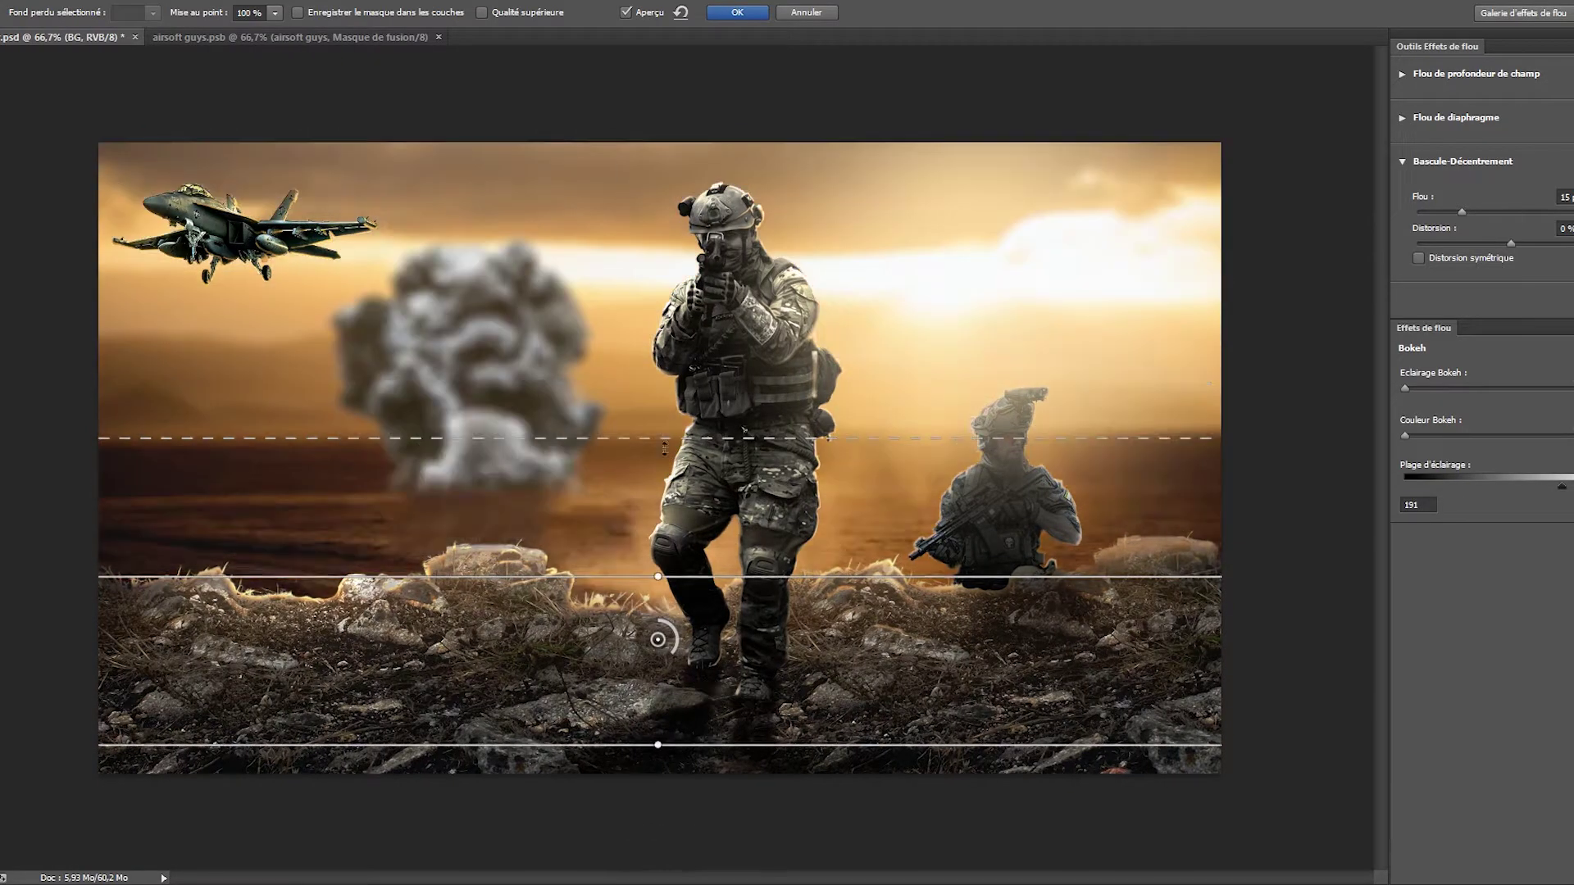
key("Return")
key("ctrl+alt+f")
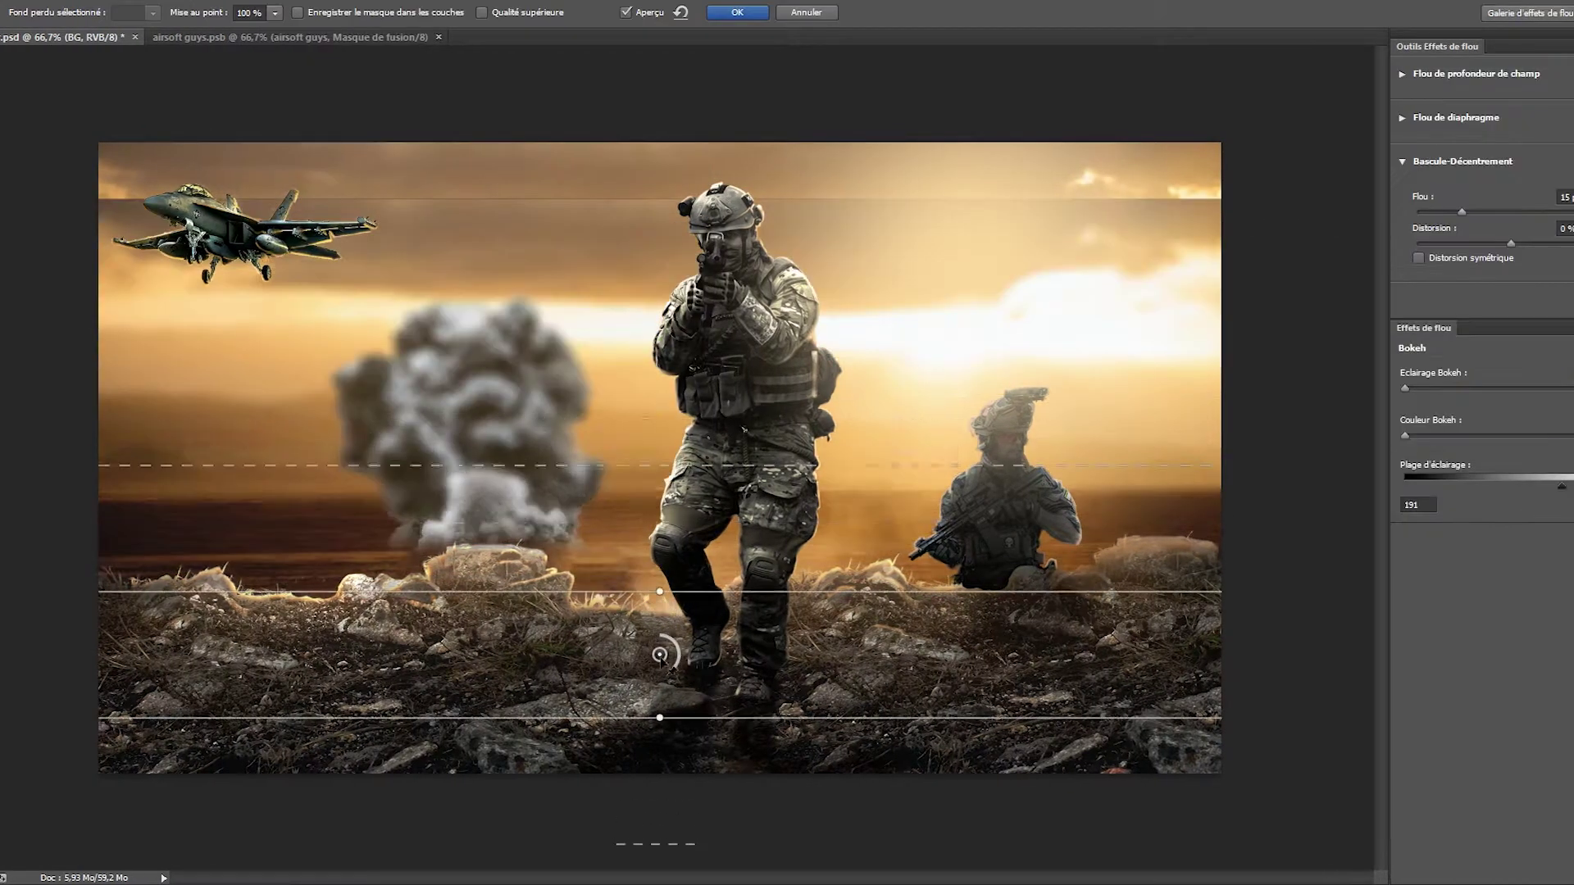
key("Escape")
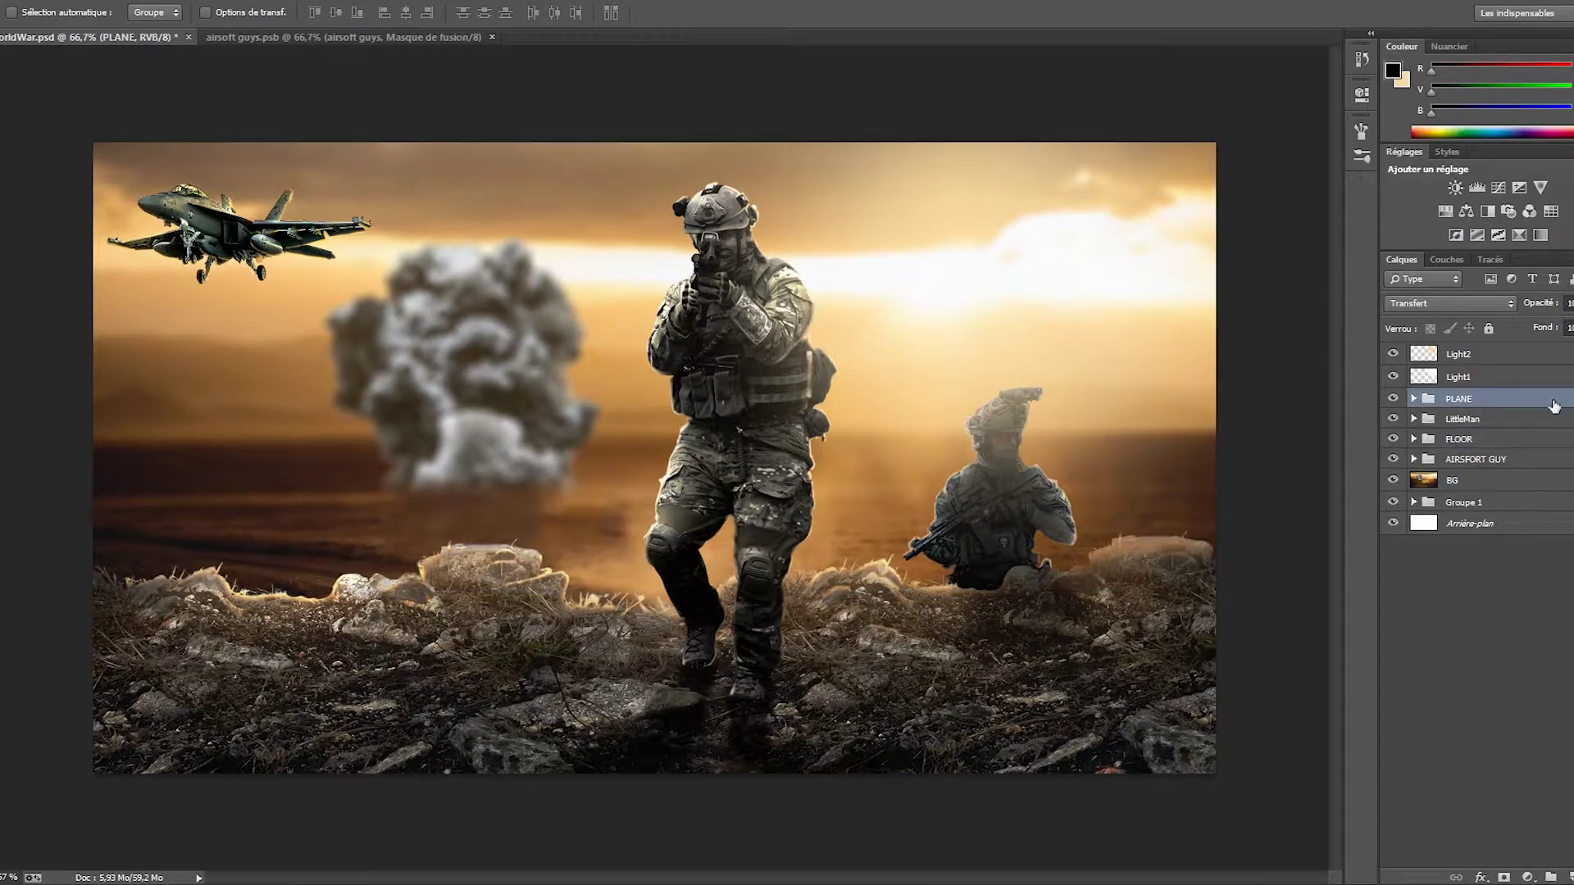
- Duplicate the PLANE layer and give the copy a slight Field Blur
key("ctrl+j")
left_click(598, 227)
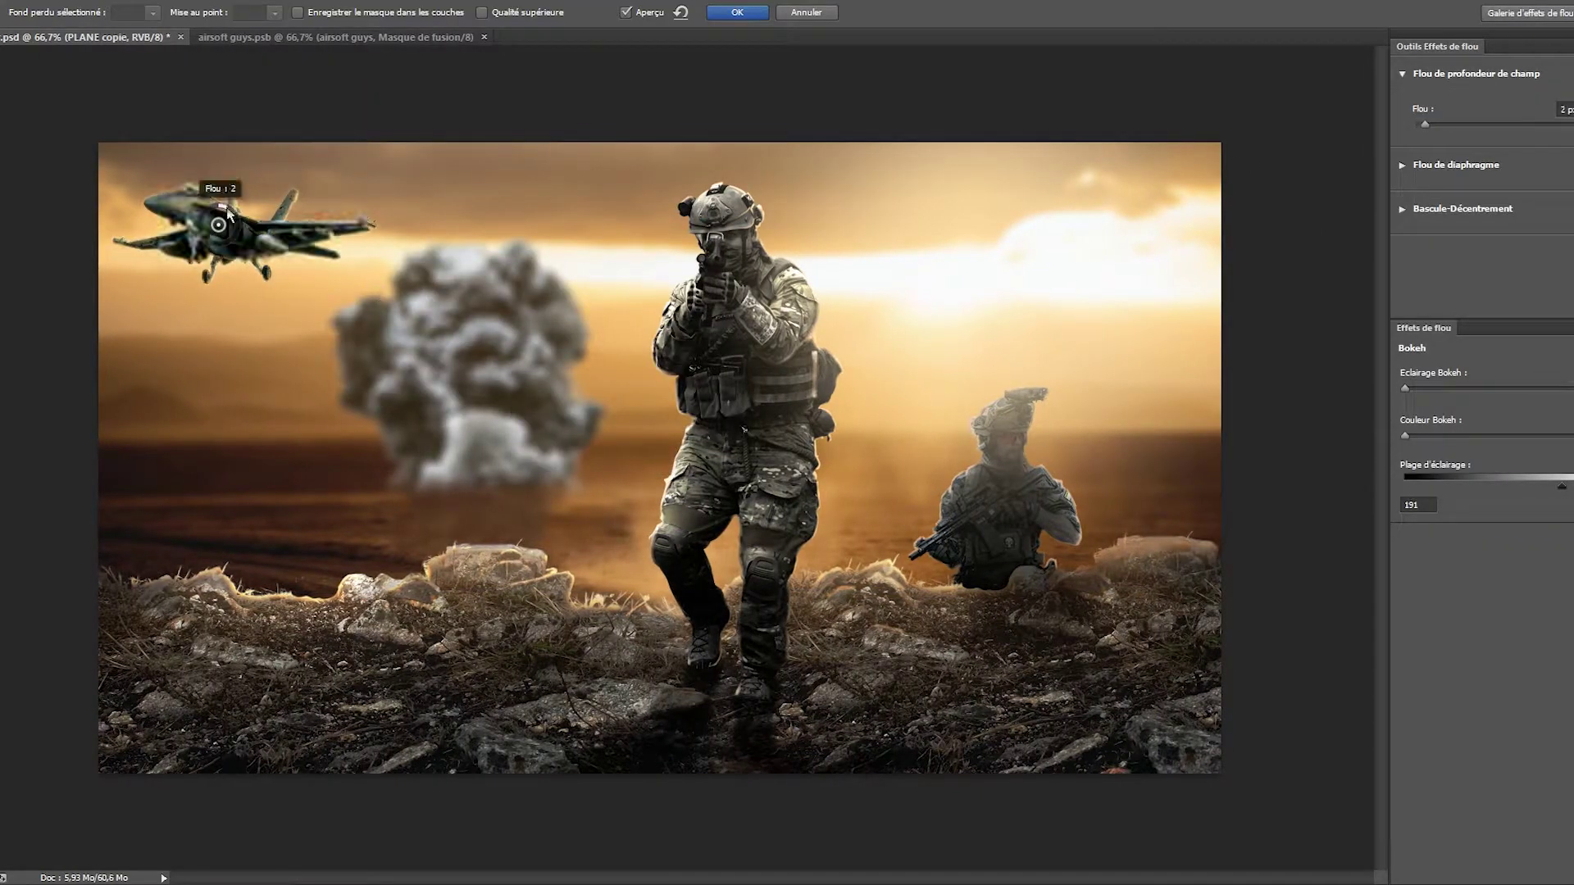
left_click(753, 14)
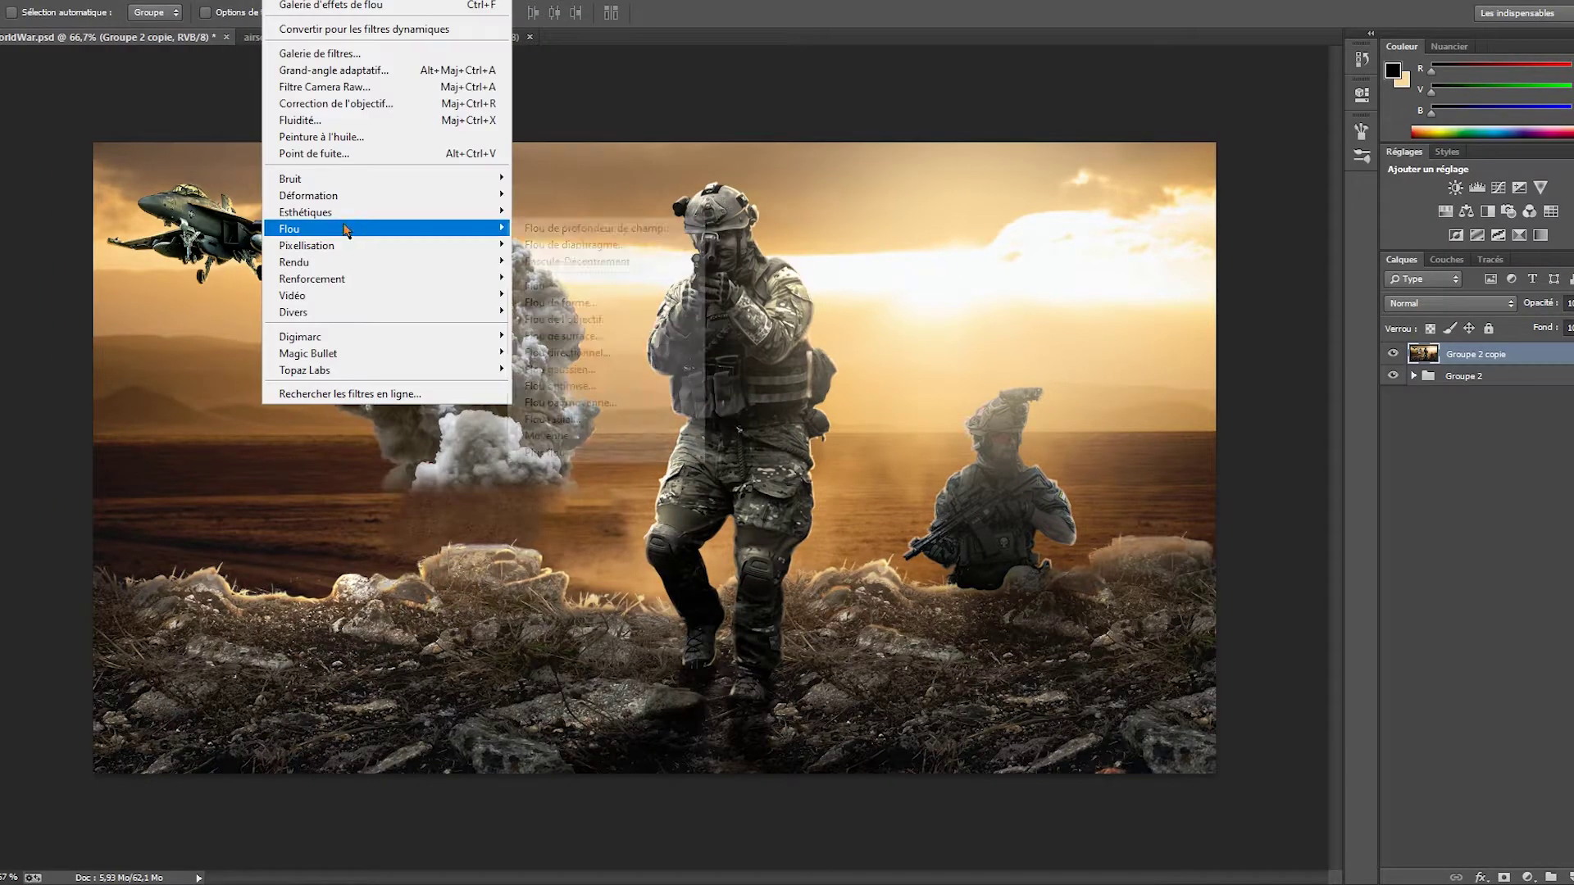
- Field Blur the merged composite with blur pins on the bottom-left and bottom-right rocks
left_click(599, 262)
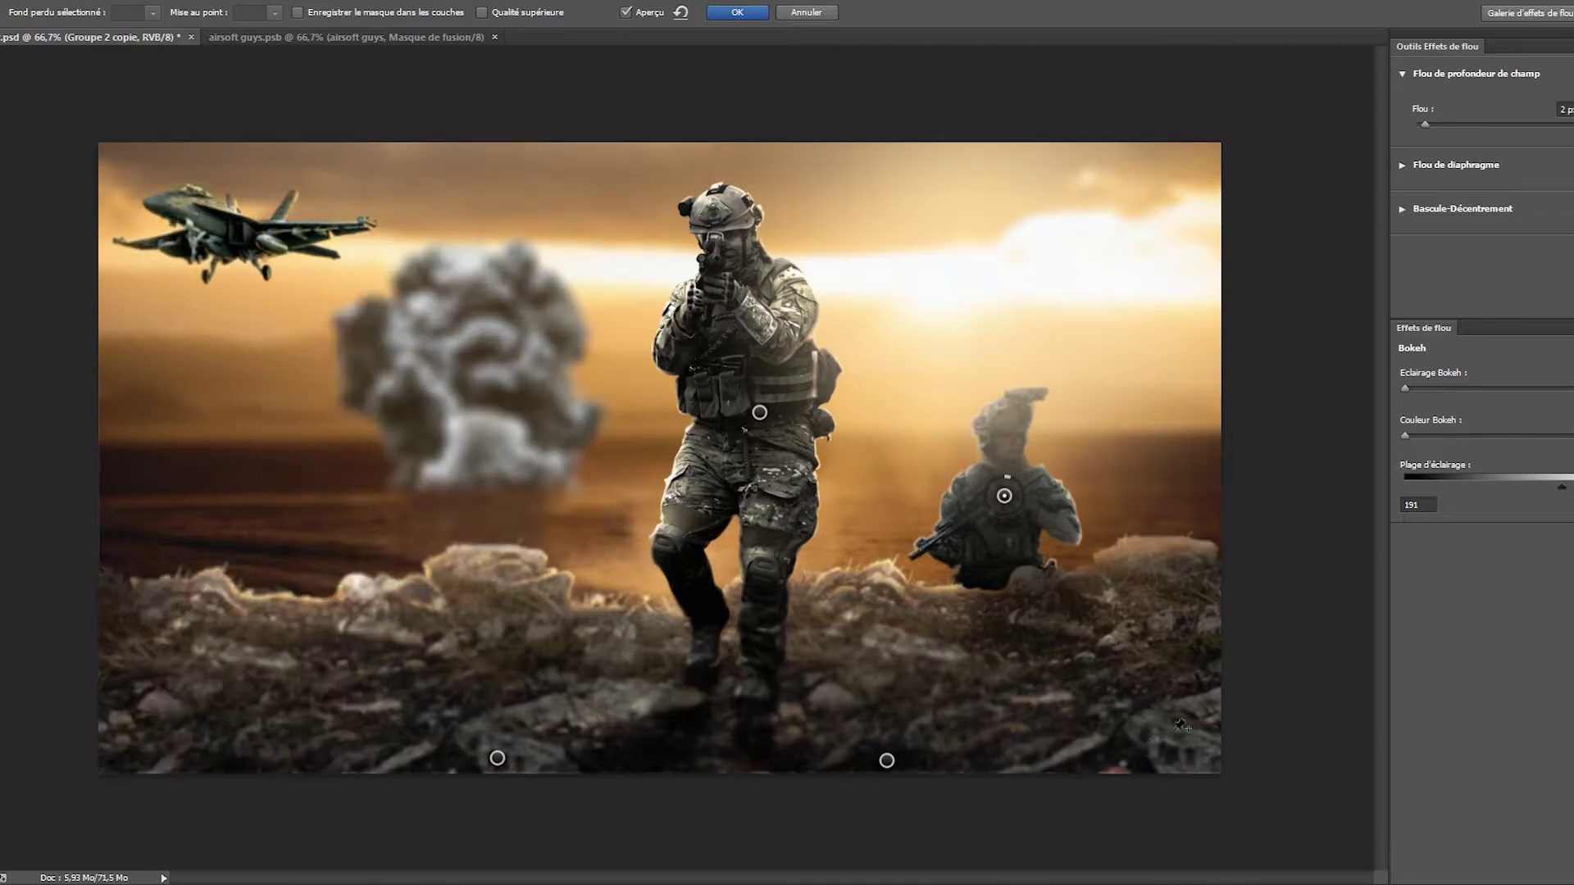
left_click(1199, 725)
left_click(135, 717)
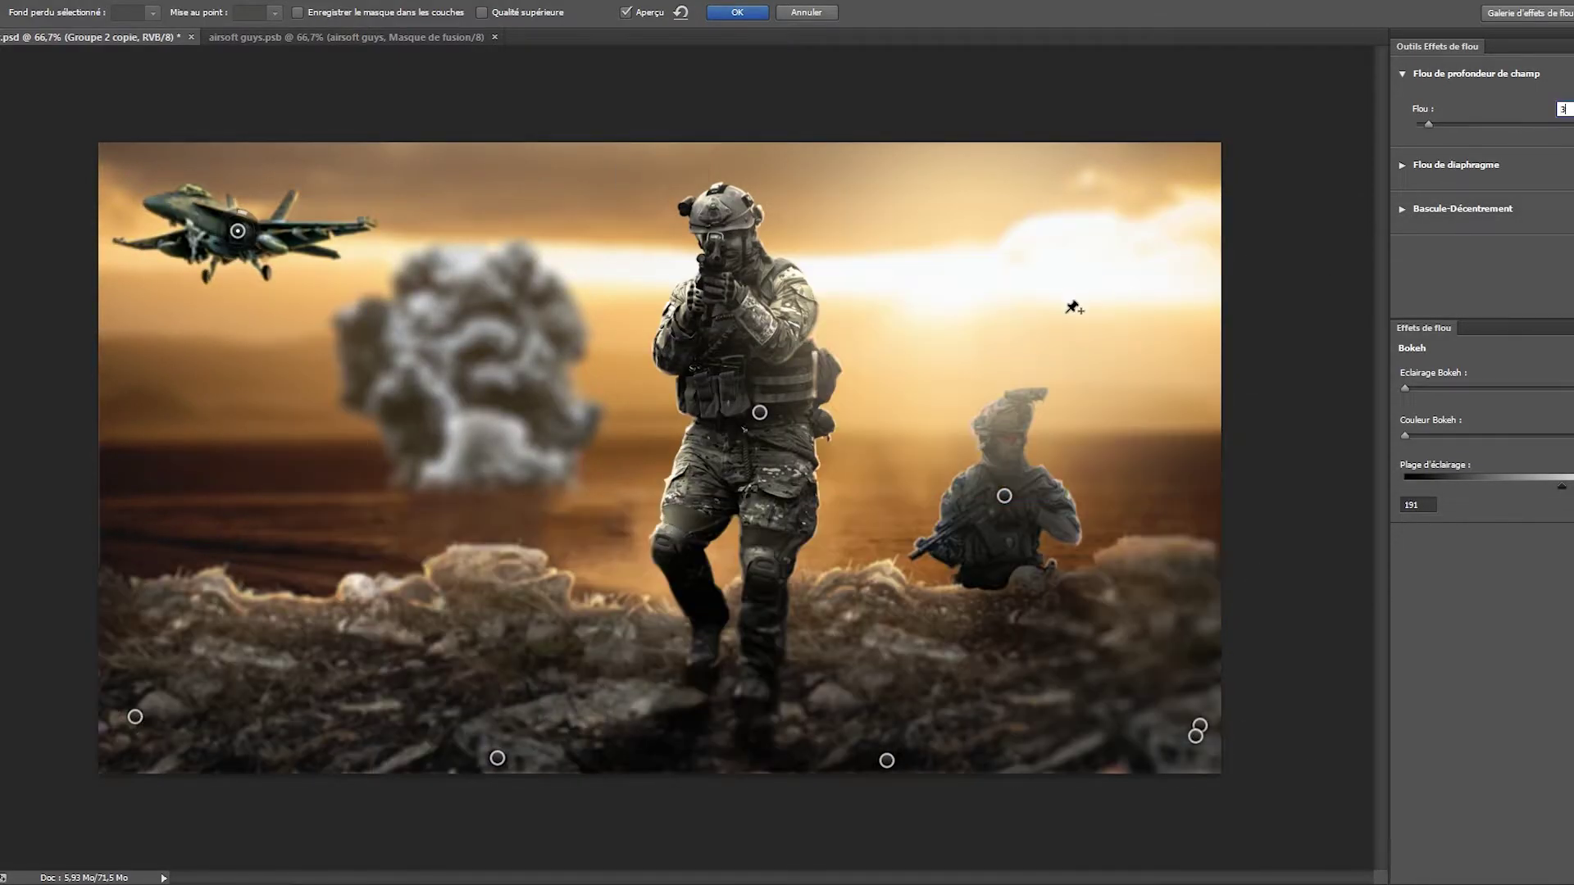
key("Return")
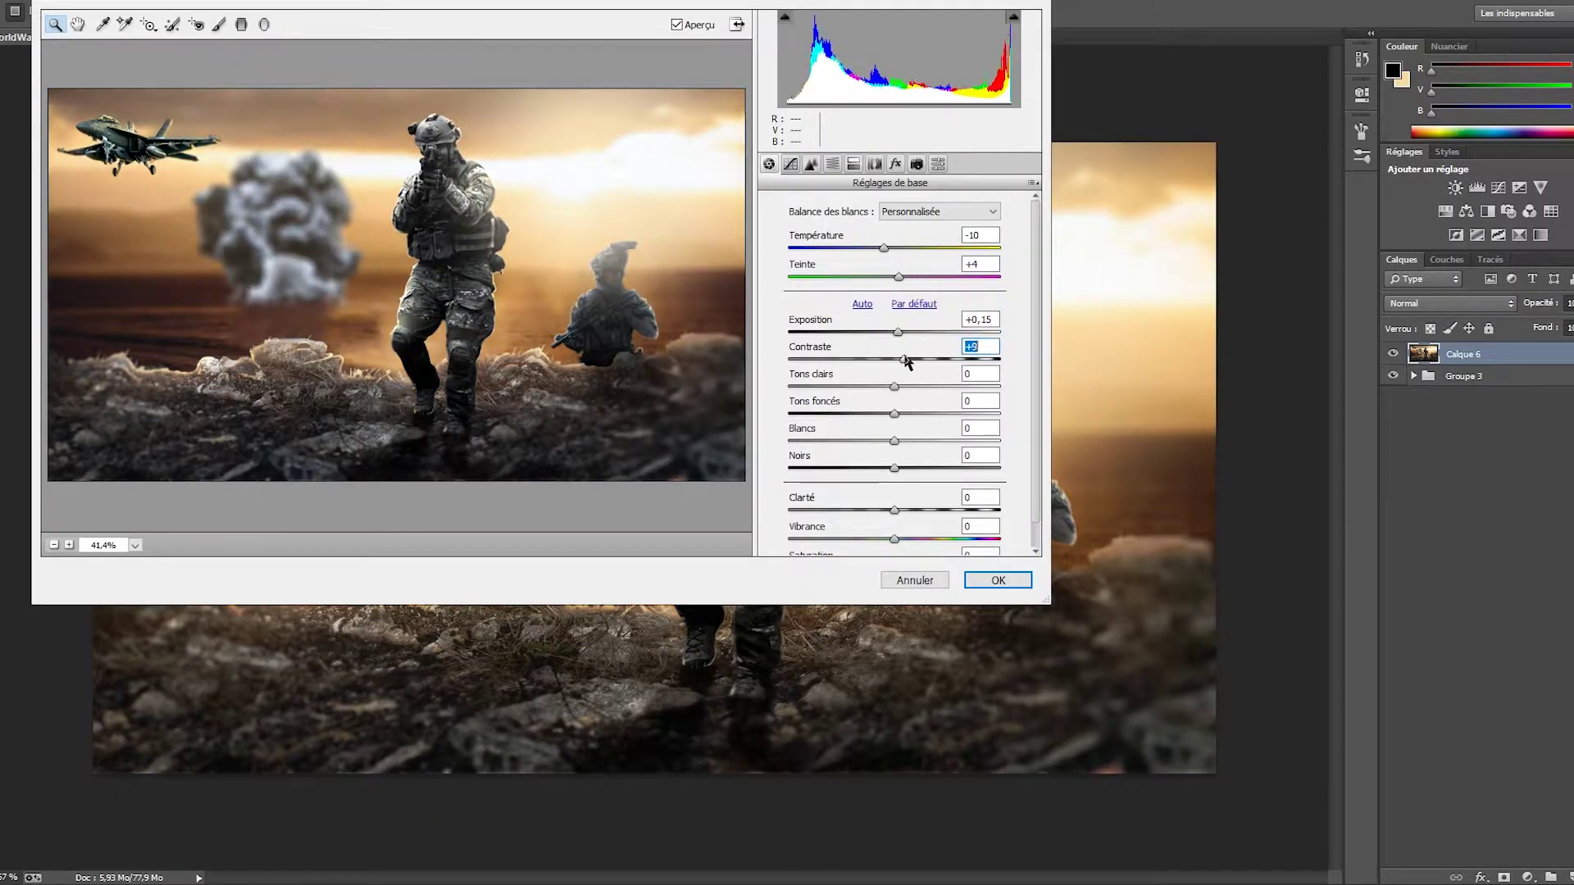
- In Camera Raw, adjust the Basic panel sliders for contrast, clarity and vibrance
left_click_drag(895, 386, 903, 386)
mouse_move(895, 413)
left_mouse_down()
mouse_move(877, 413)
mouse_move(896, 413)
left_mouse_up()
scroll(902, 426, "down", 1)
left_click_drag(895, 440, 847, 440)
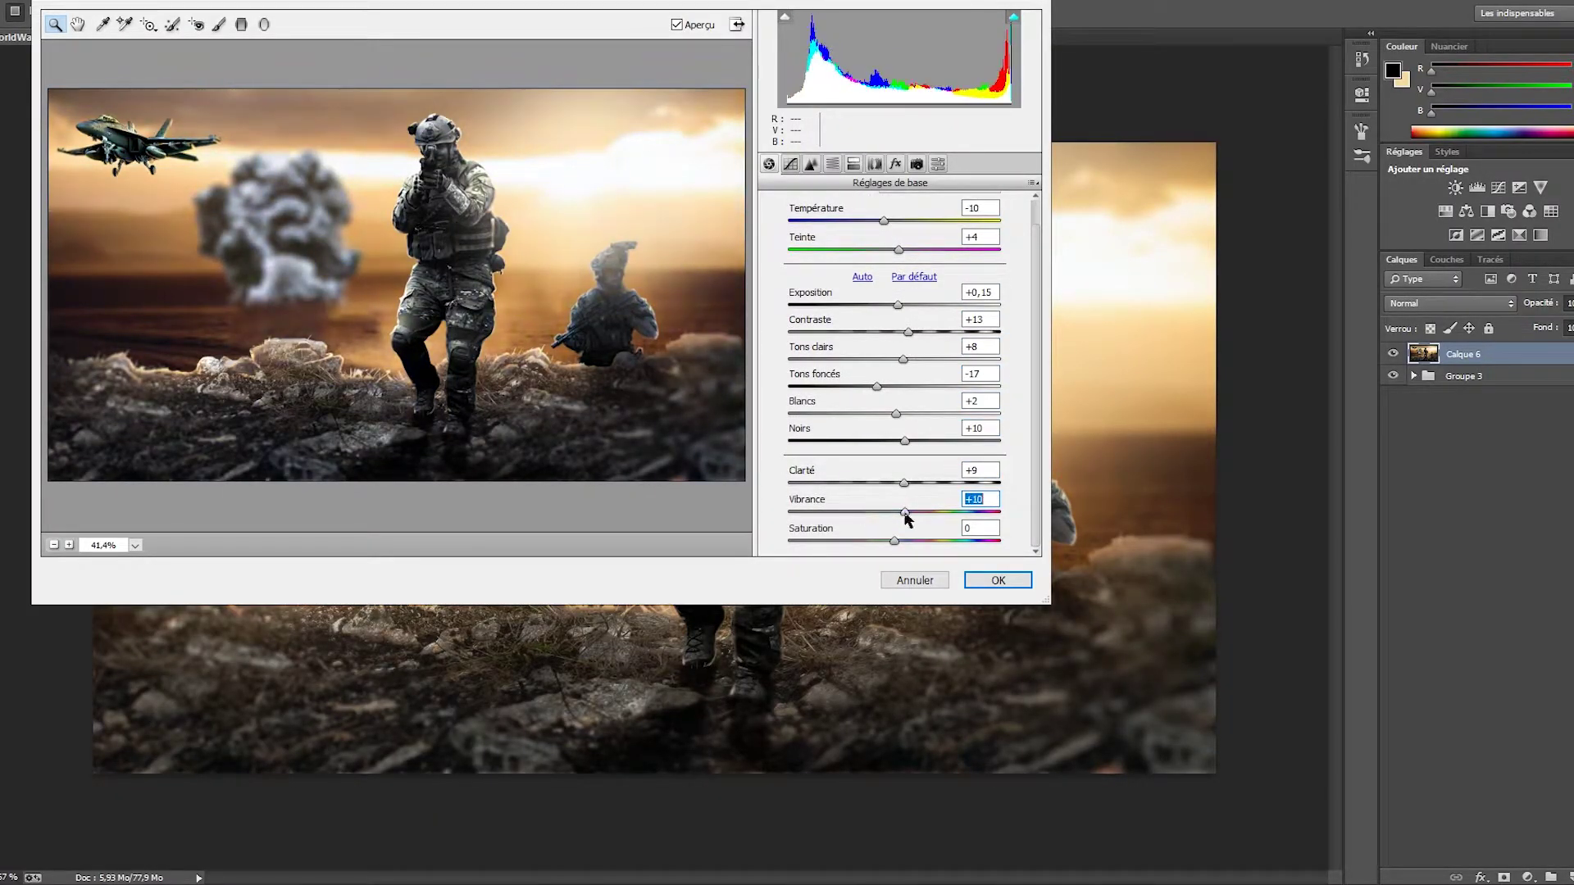
- Review the tone curve and lower the sharpening radius to 0,8
left_click(791, 164)
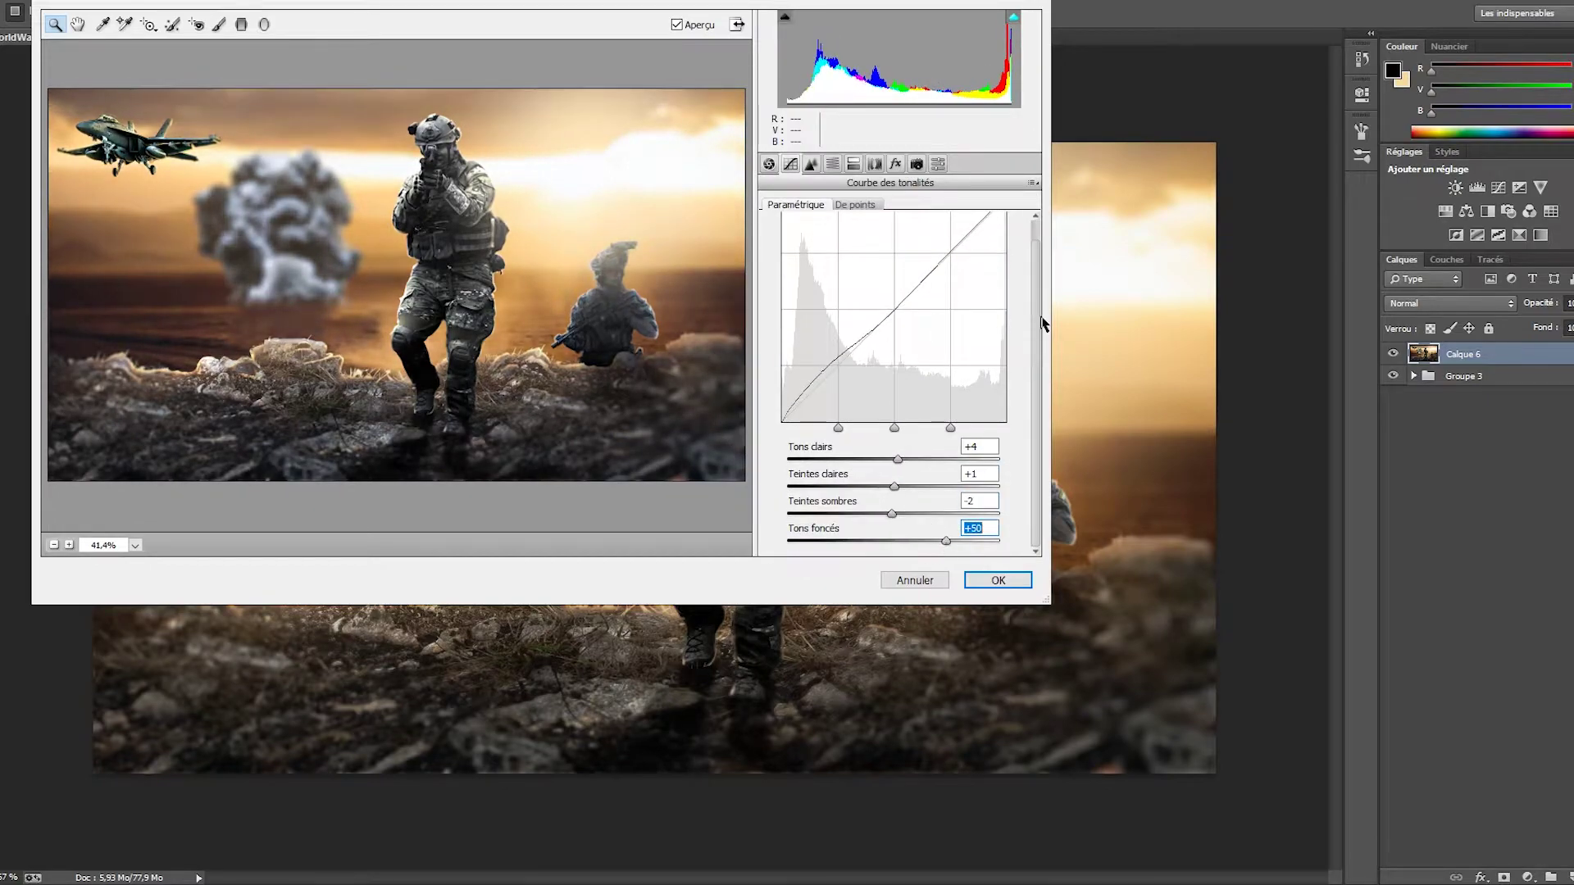
left_click(810, 164)
left_click_drag(831, 263, 818, 263)
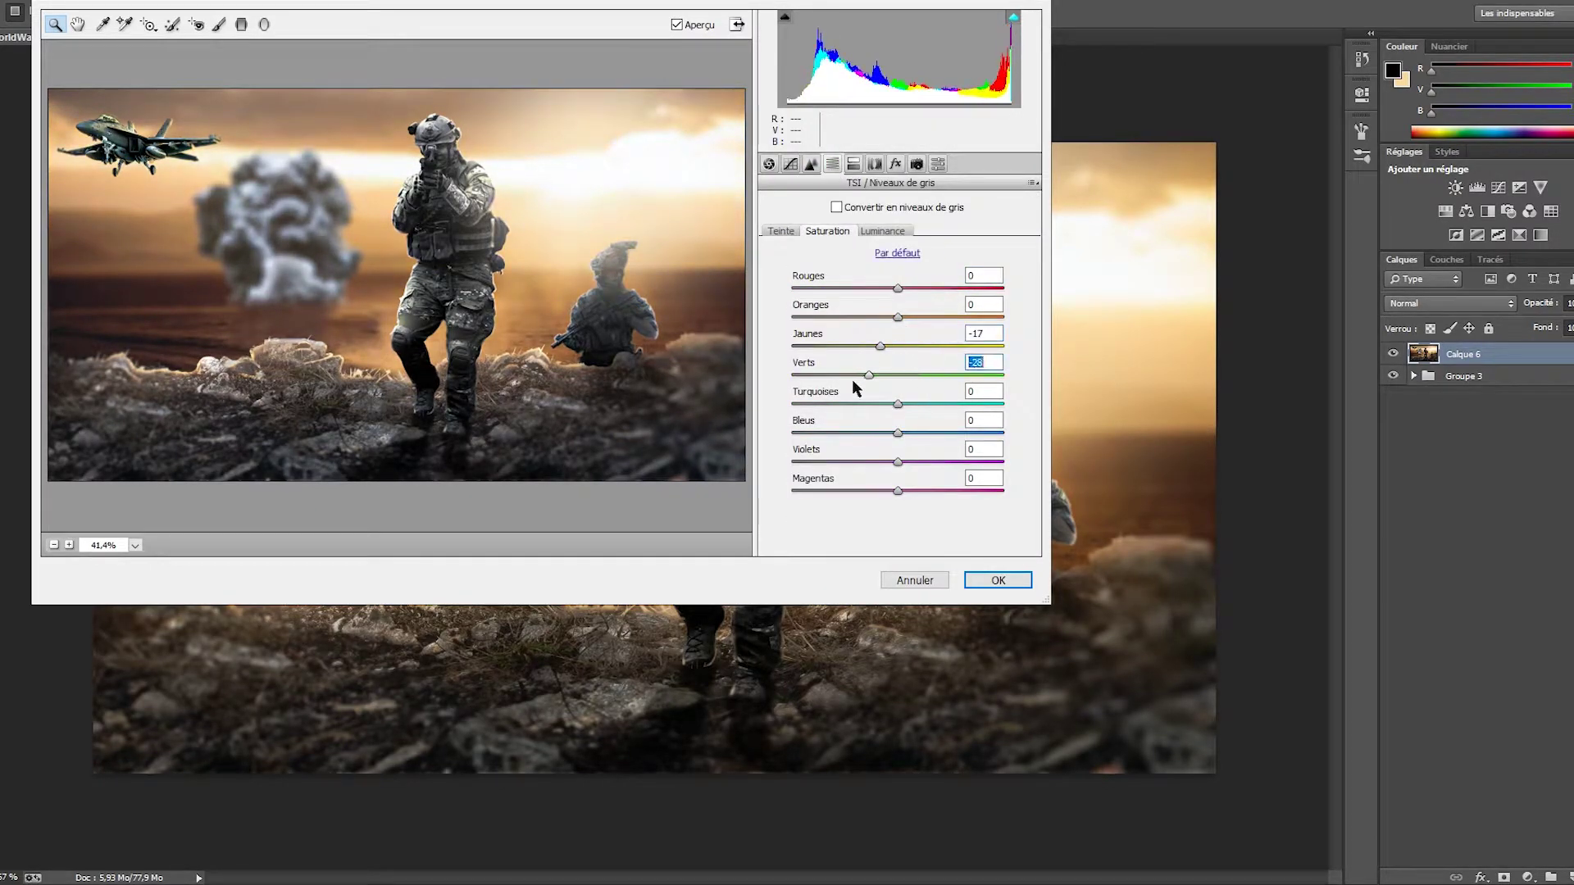